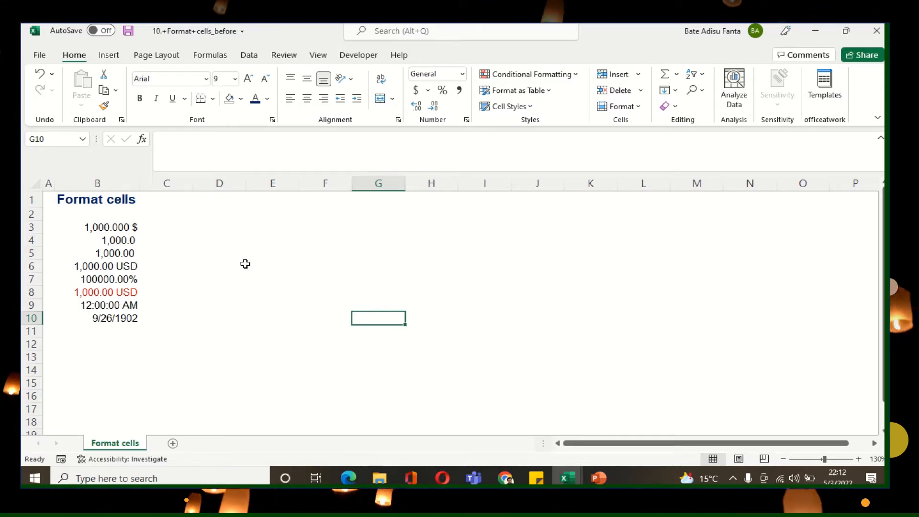
Step: Examine the number formats and underlying values of the cells in B3:B10
left_click(249, 256)
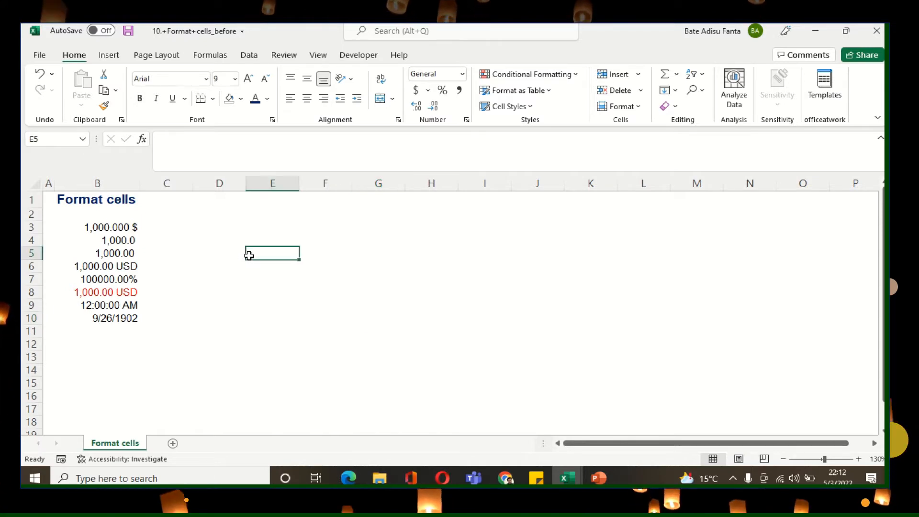
left_click(201, 213)
left_click_drag(93, 203, 131, 315)
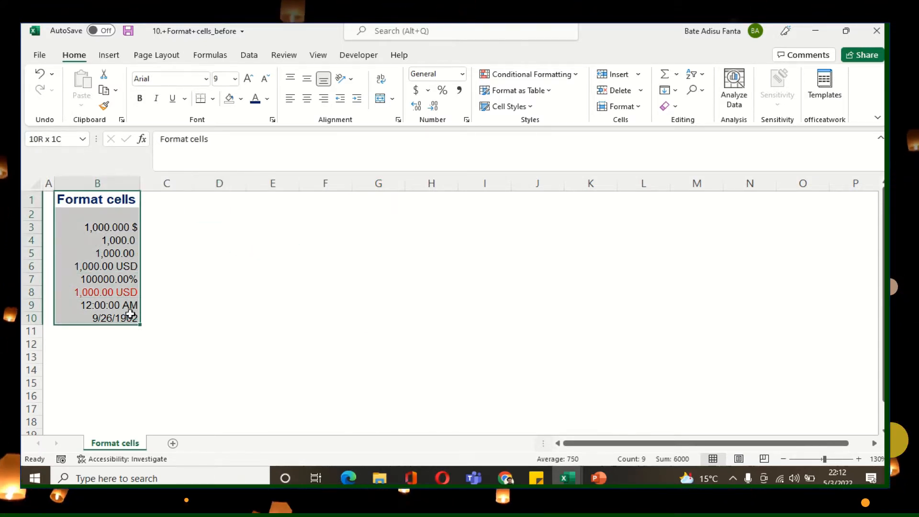
left_click(113, 356)
left_click(105, 230)
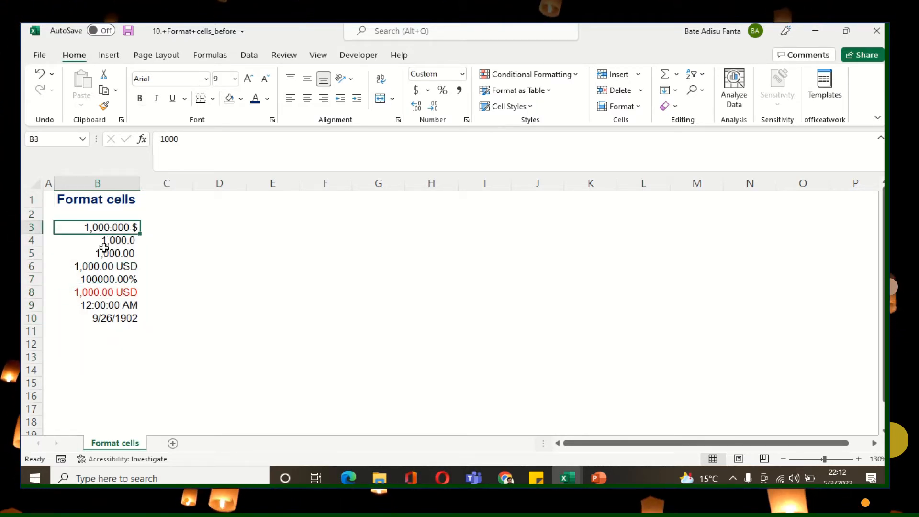
left_click(113, 244)
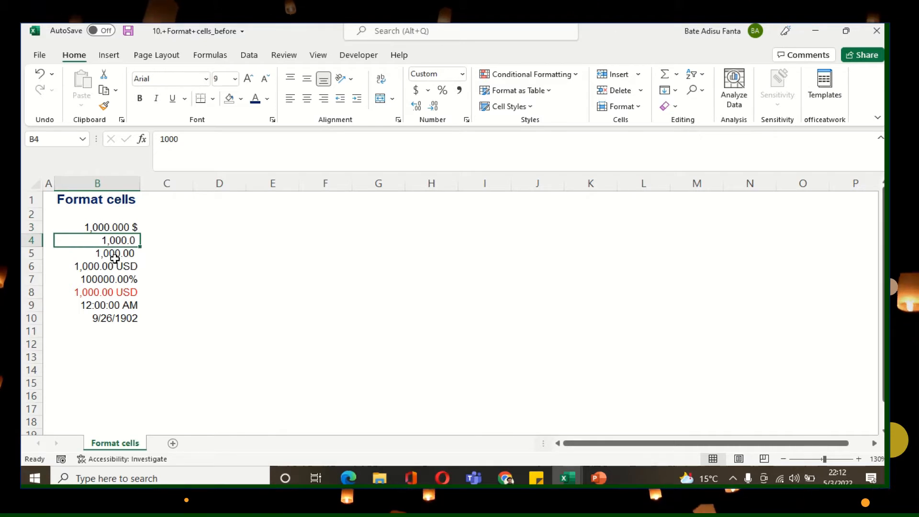
left_click(115, 256)
left_click(115, 266)
left_click(116, 278)
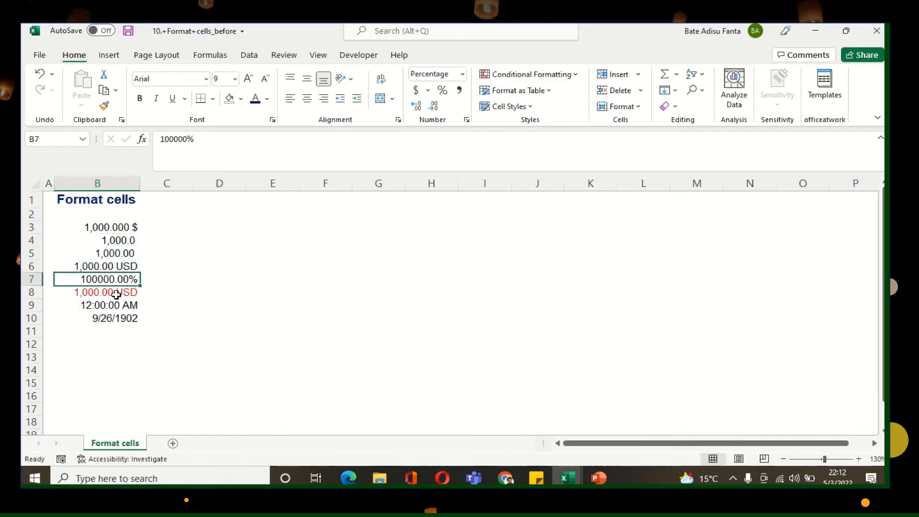
left_click(116, 295)
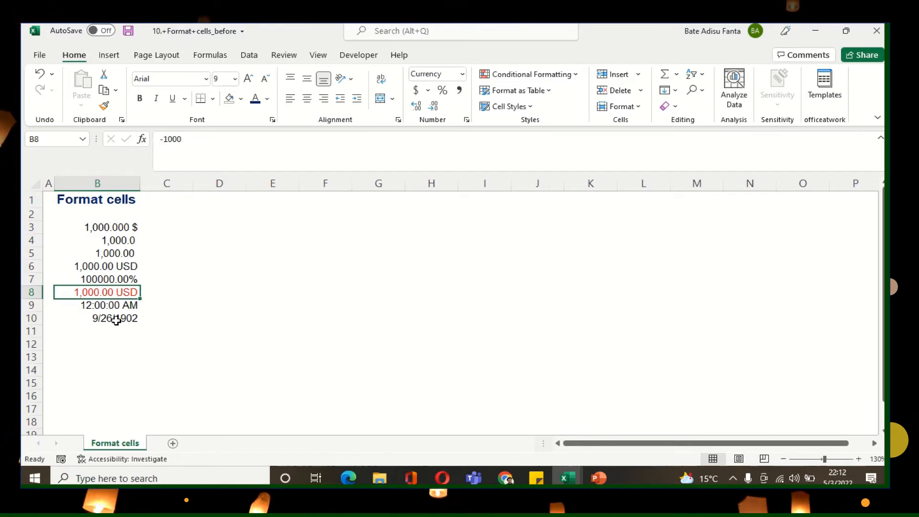
left_click(119, 316)
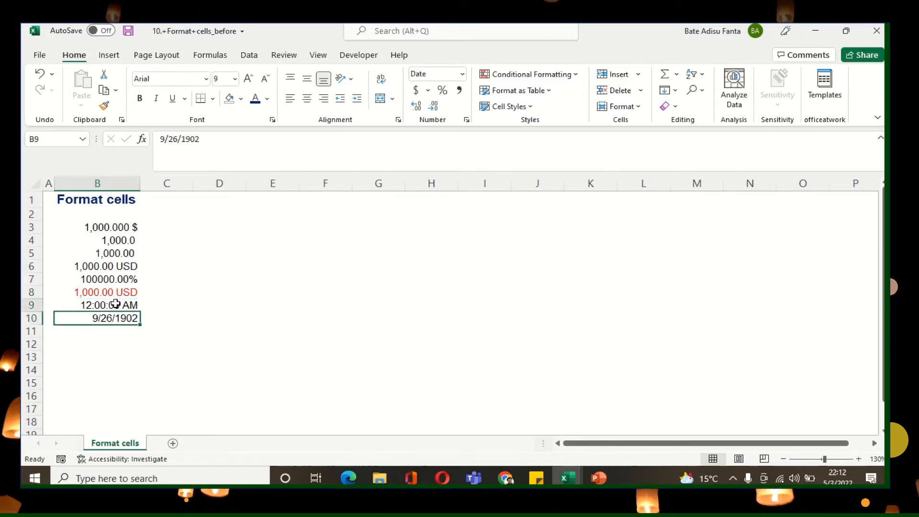
left_click(115, 303)
left_click(120, 318)
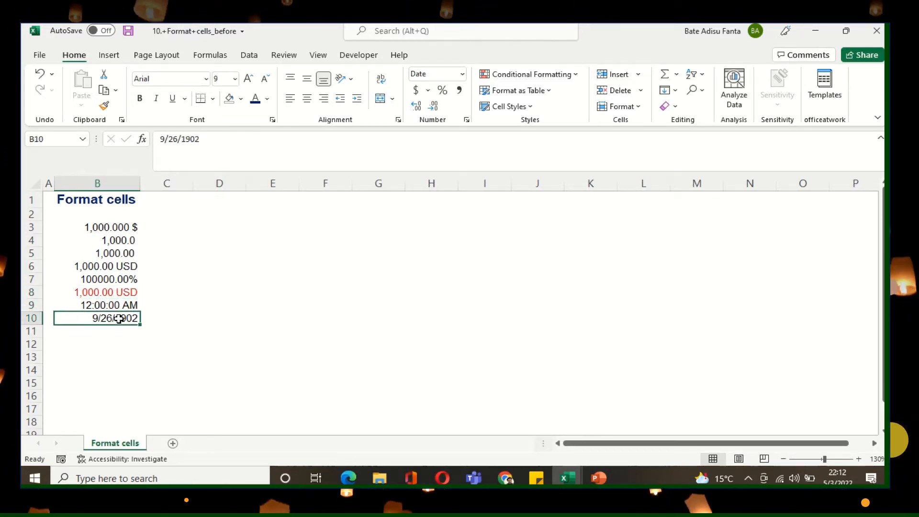
left_click(117, 240)
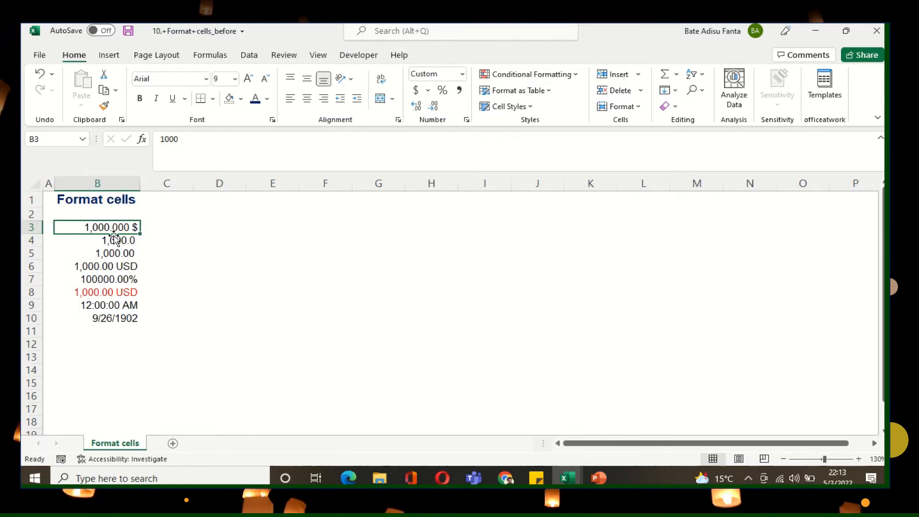
Step: Check the background and gridlines of the empty cells beside the list in column B
left_click_drag(268, 227, 635, 349)
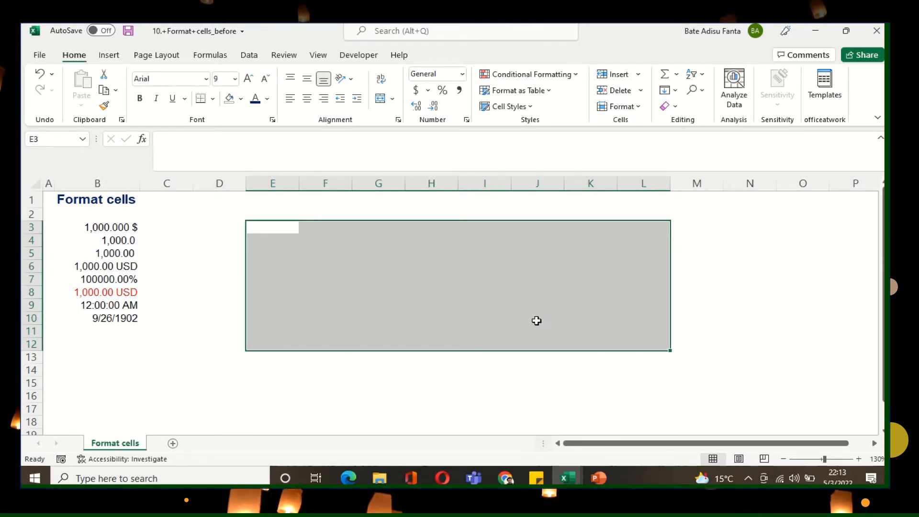
left_click(180, 251)
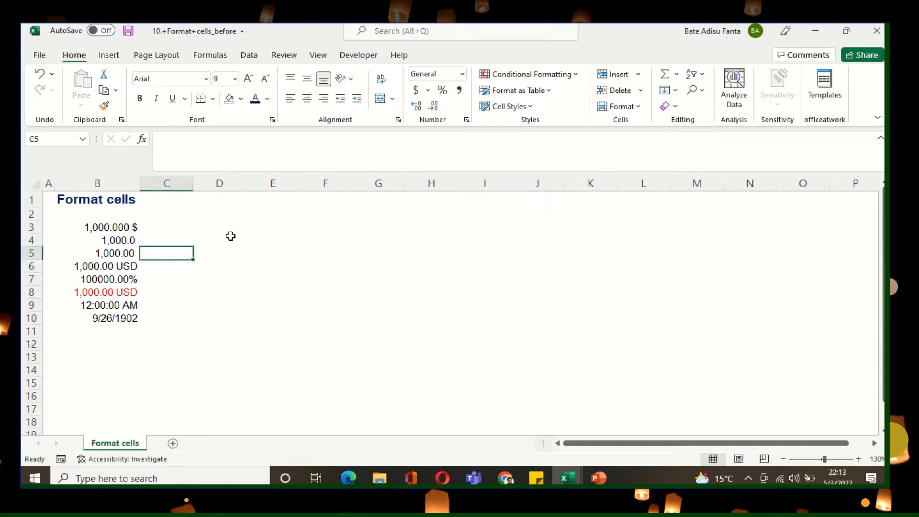
left_click_drag(240, 218, 737, 333)
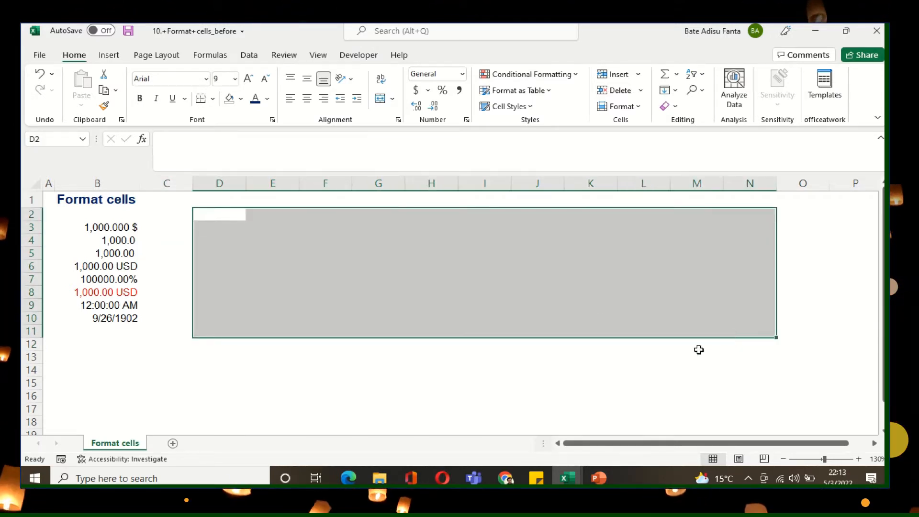
left_click(470, 367)
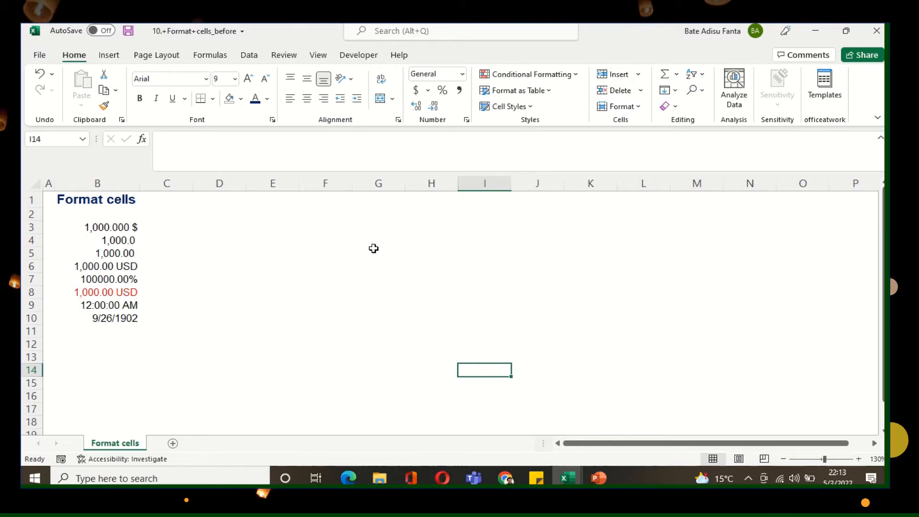
Step: Create a new blank workbook and compare its gridlines with those in the 10.+Format+cells_after workbook
key("ctrl+n")
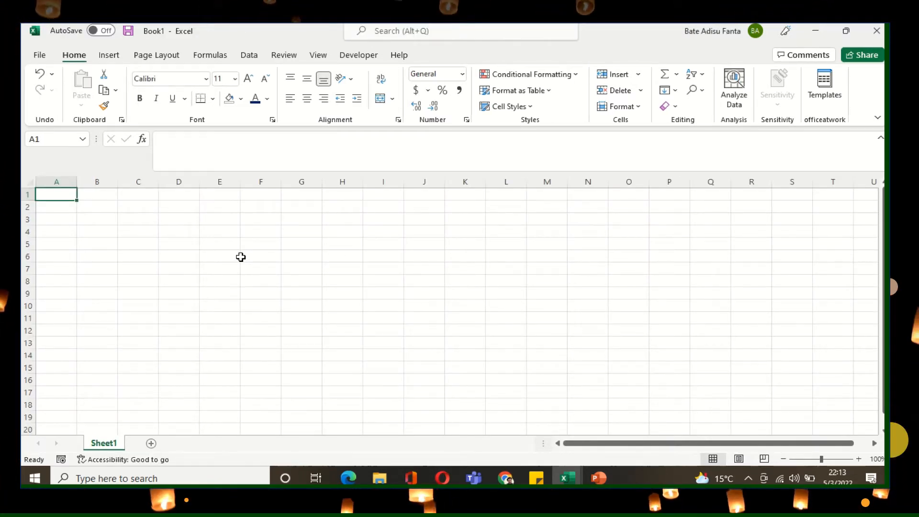
left_click_drag(187, 229, 600, 342)
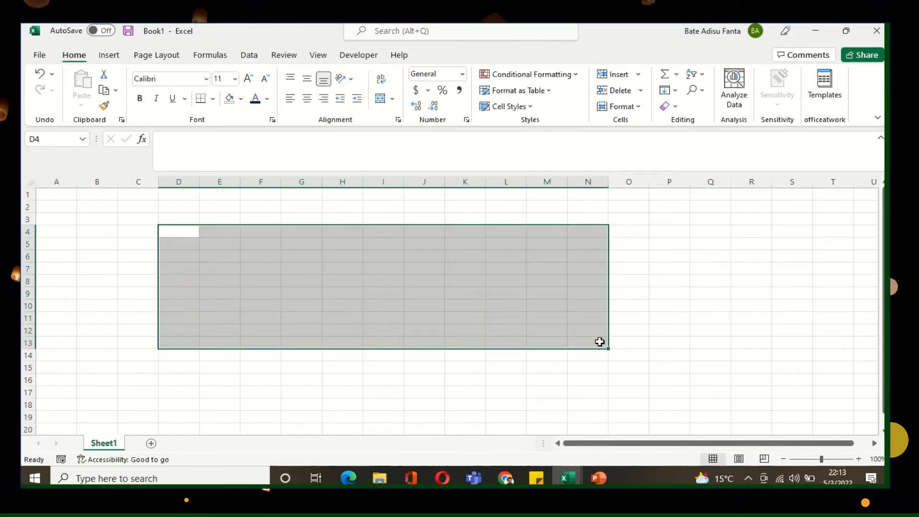
left_click(411, 308)
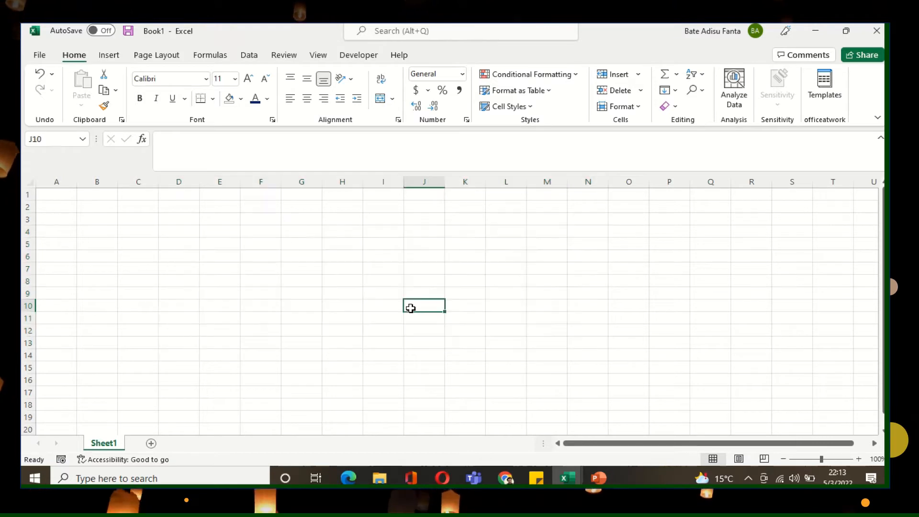
mouse_move(568, 478)
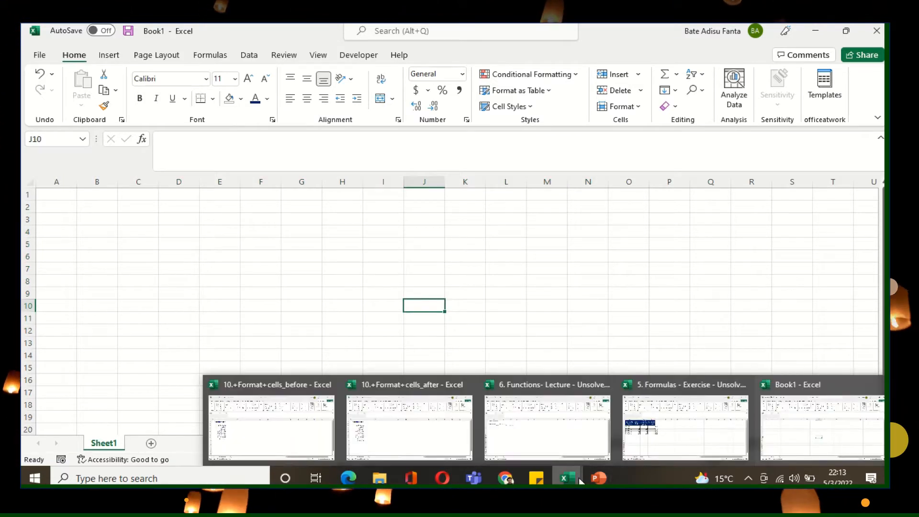
mouse_move(717, 429)
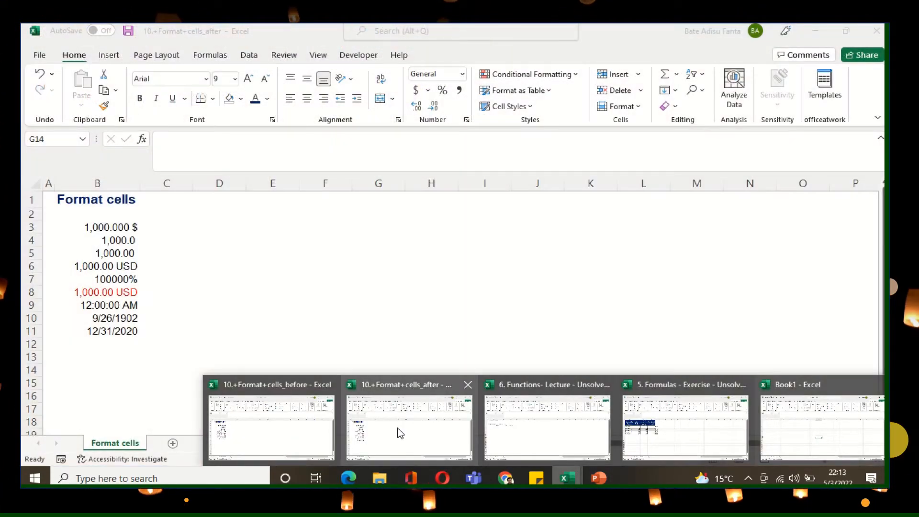
left_click(397, 427)
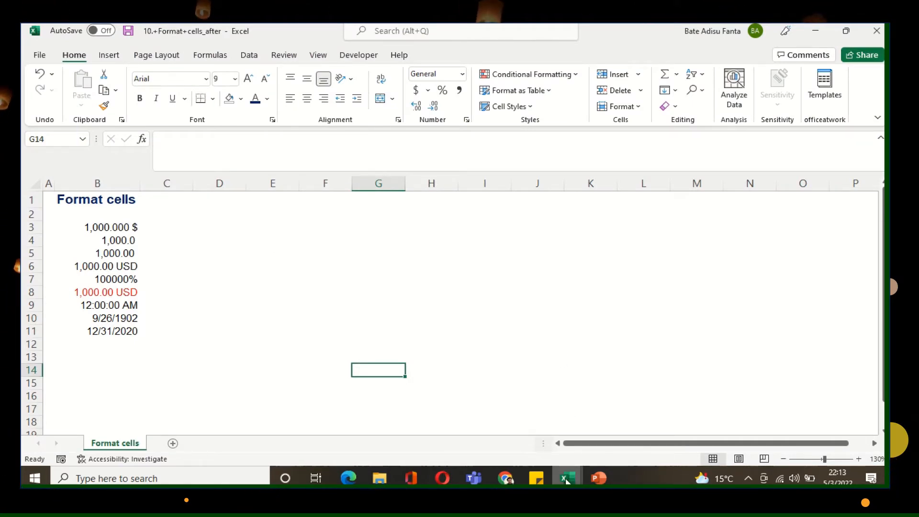
mouse_move(566, 479)
left_click(811, 446)
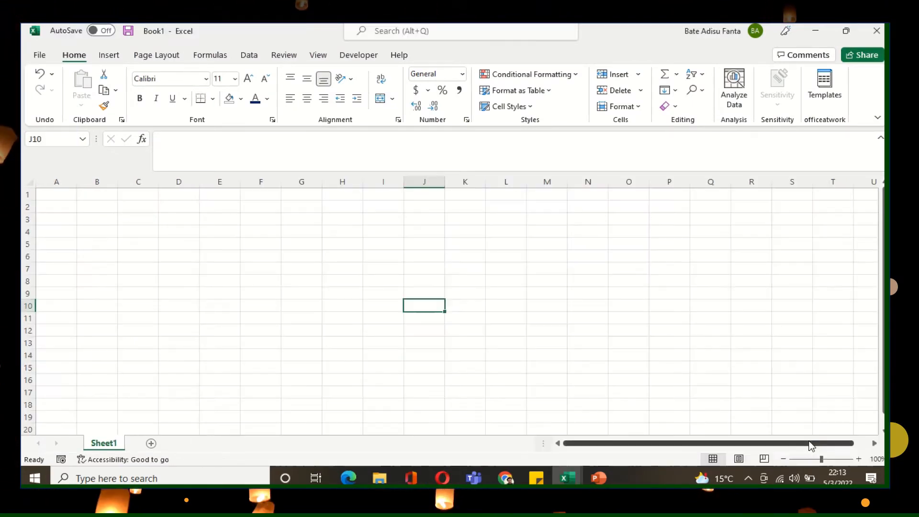
Step: Fill all cells of Sheet1 in the new workbook with white to hide the gridlines
left_click(89, 220)
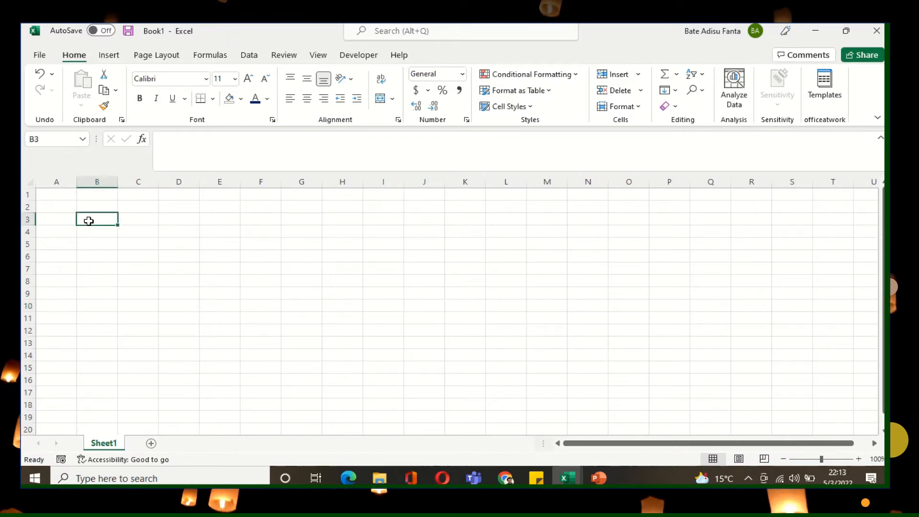
left_click(27, 182)
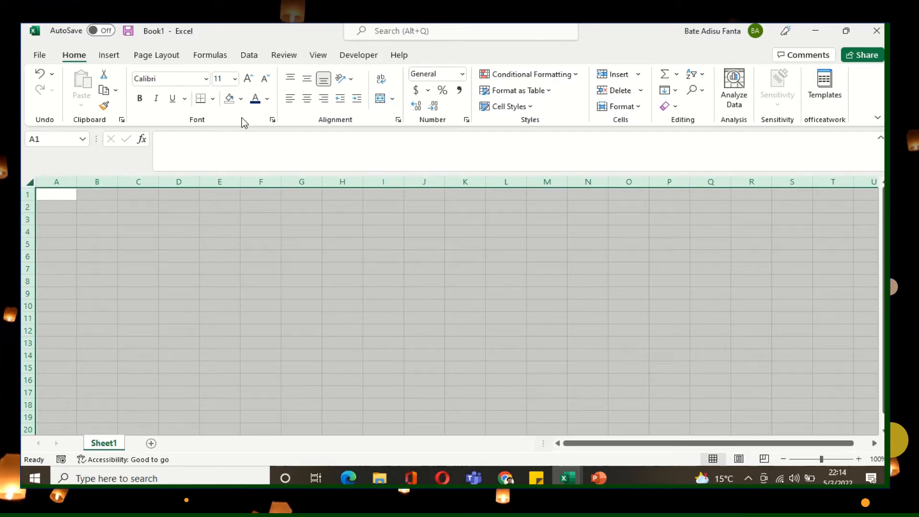
left_click(242, 100)
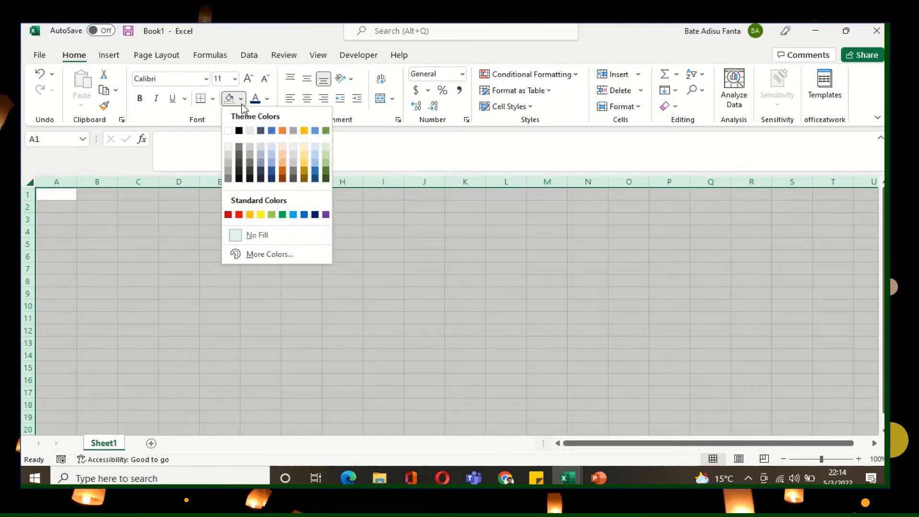
left_click(229, 131)
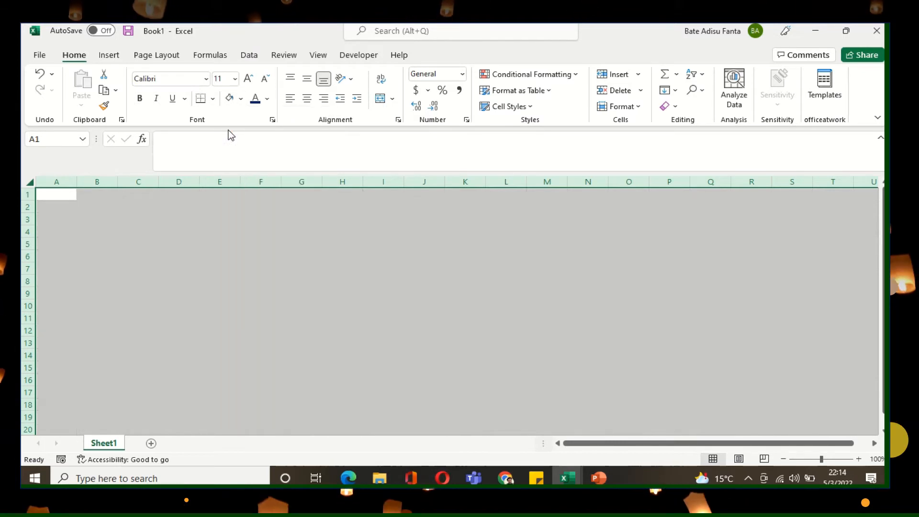
left_click(193, 294)
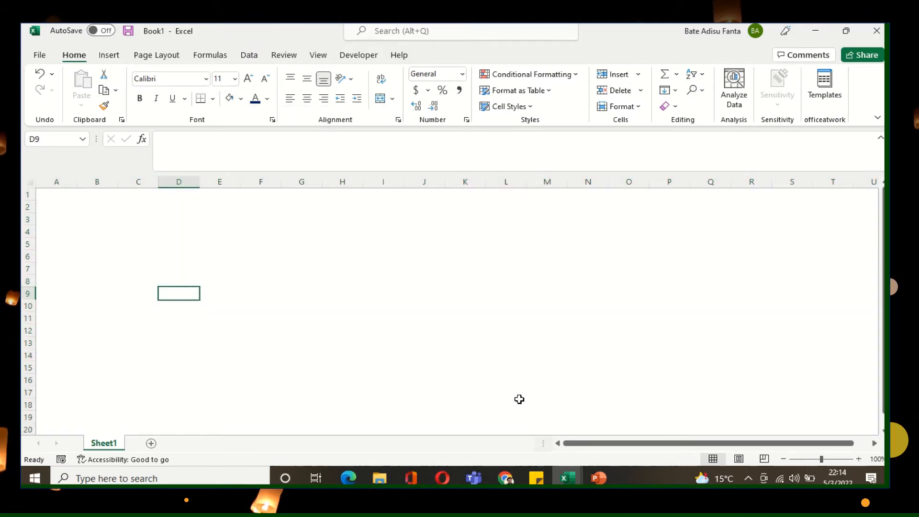
Step: Switch to the 10.+Format+cells_after workbook and enter 1000 in cell E3
mouse_move(567, 478)
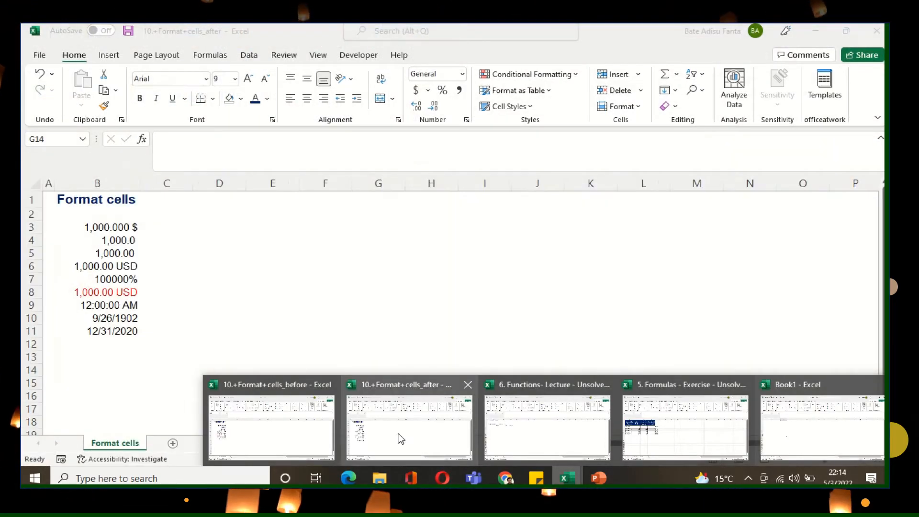
left_click(400, 437)
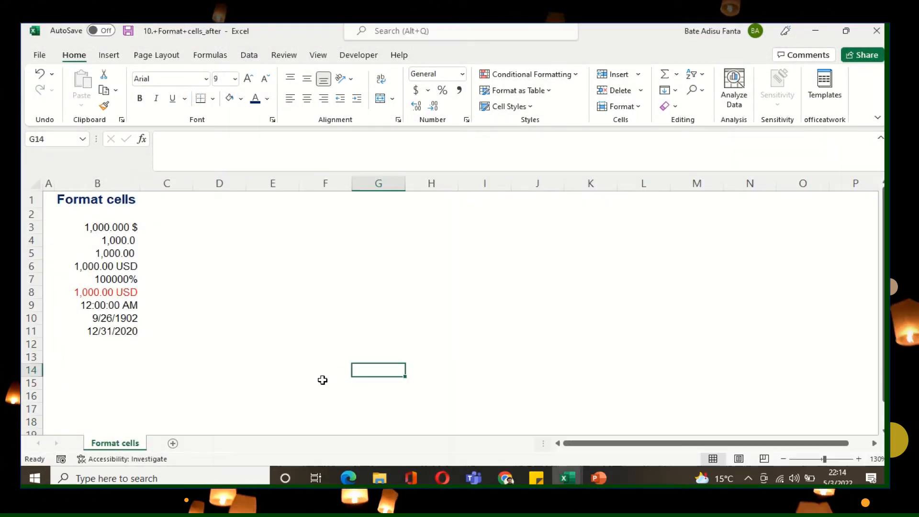
left_click(122, 230)
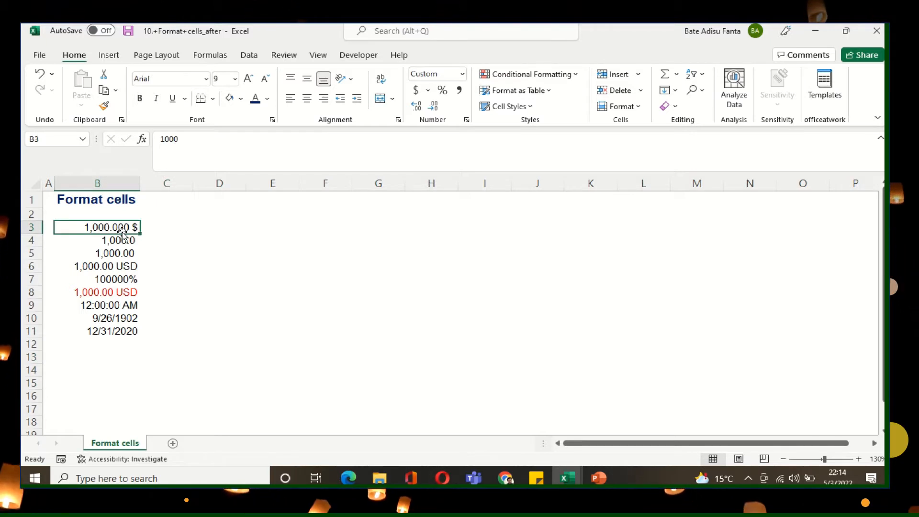
left_click(274, 232)
type("1000")
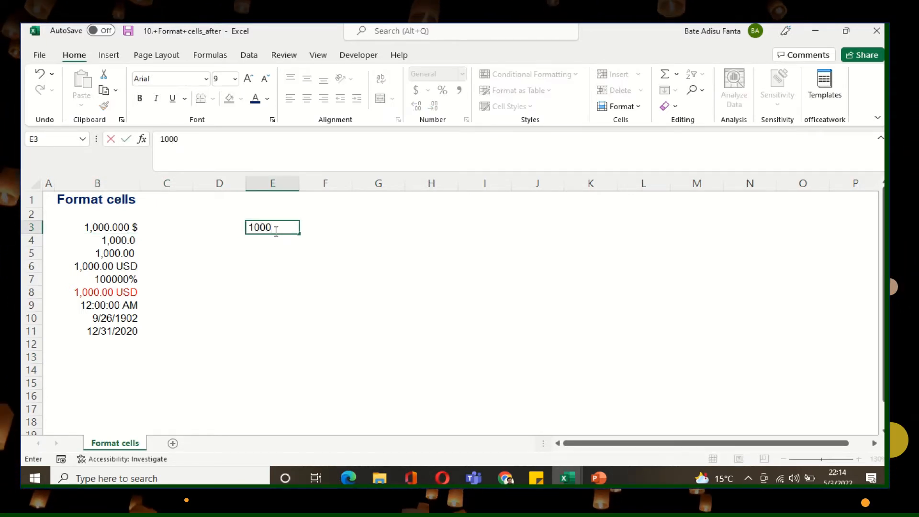
key("Return")
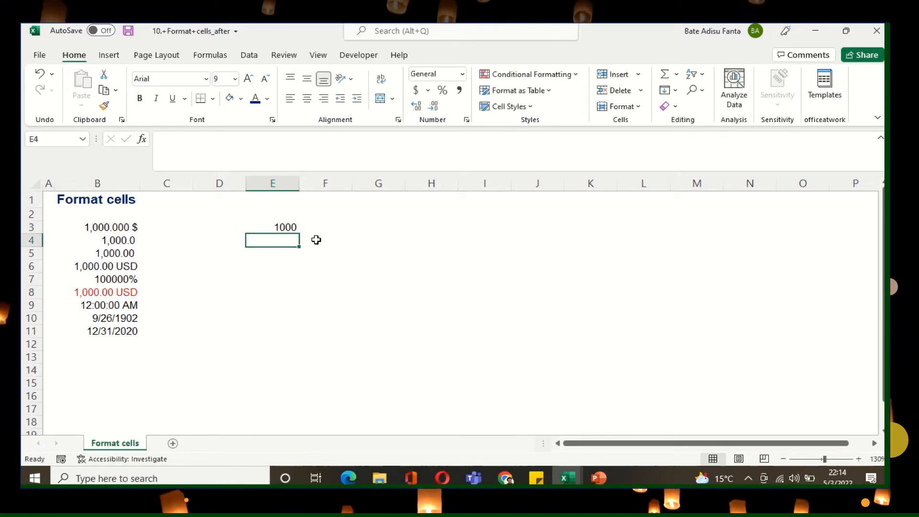
Step: Apply the Currency number format to the 1000 in cell E3
left_click(286, 229)
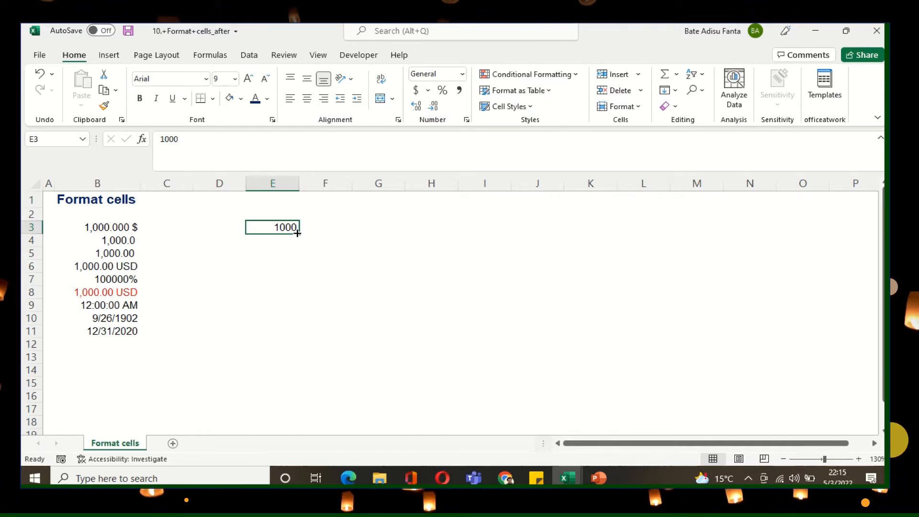
left_click(290, 238)
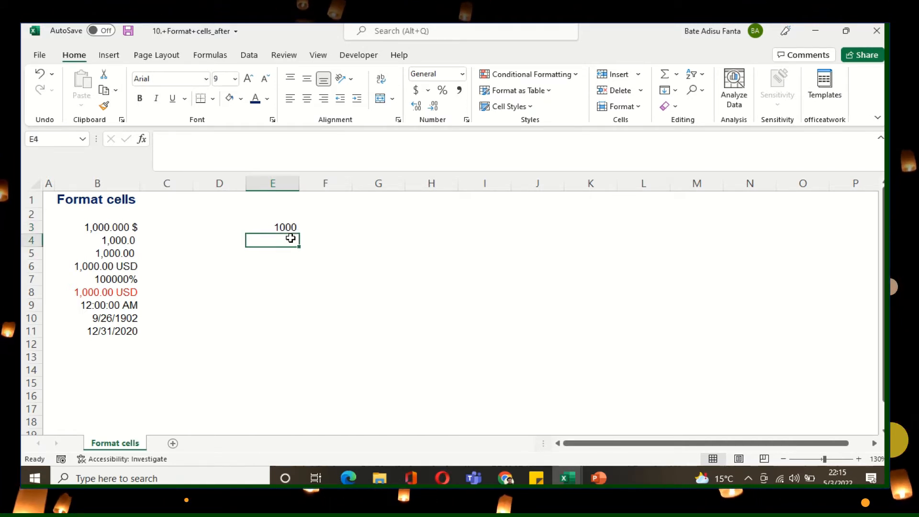
left_click(463, 75)
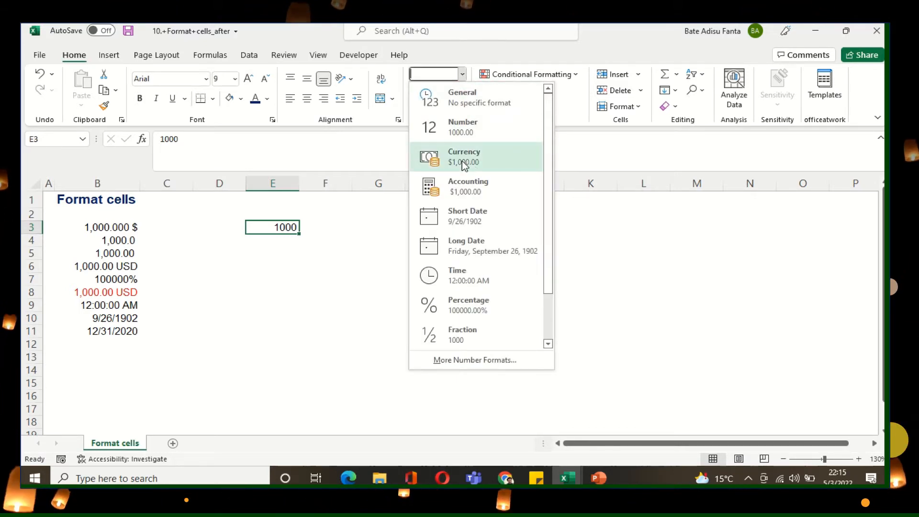
left_click(462, 162)
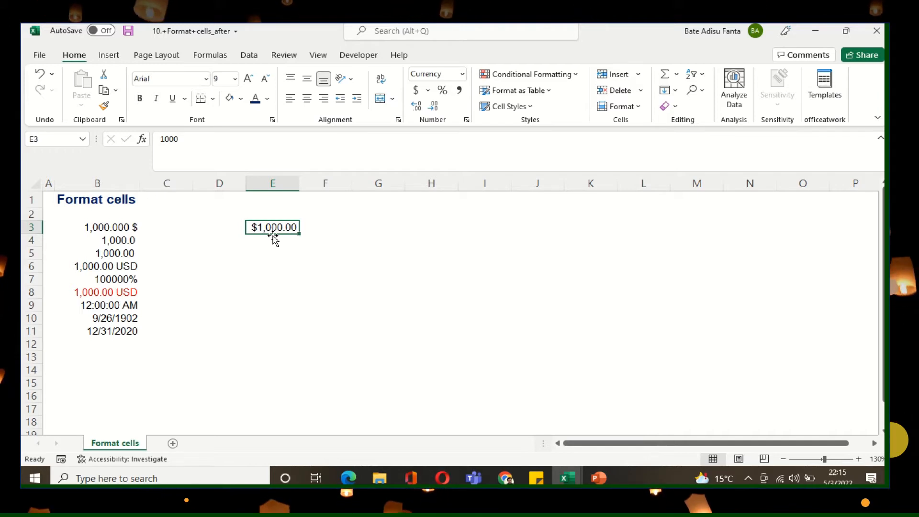
left_click(346, 229)
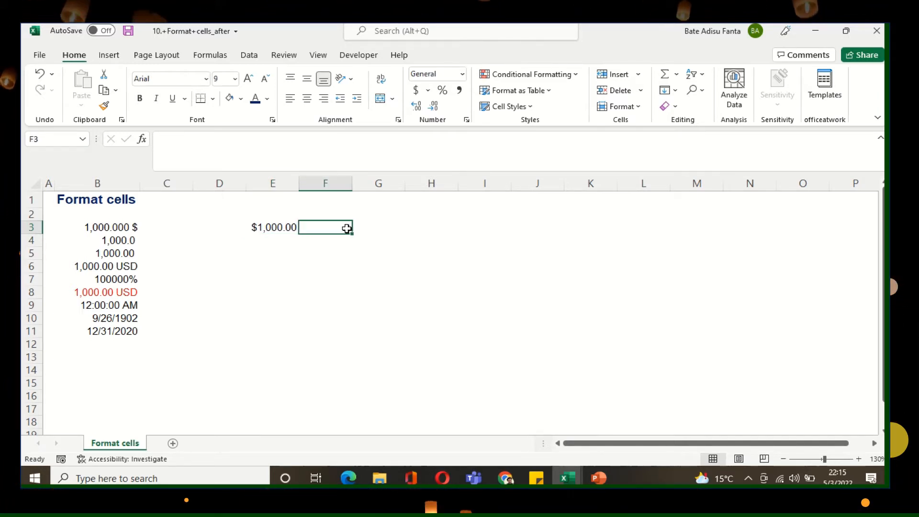
Step: View the number categories in the Format Cells dialog, close it, and clear the contents of cell E3
left_click(466, 120)
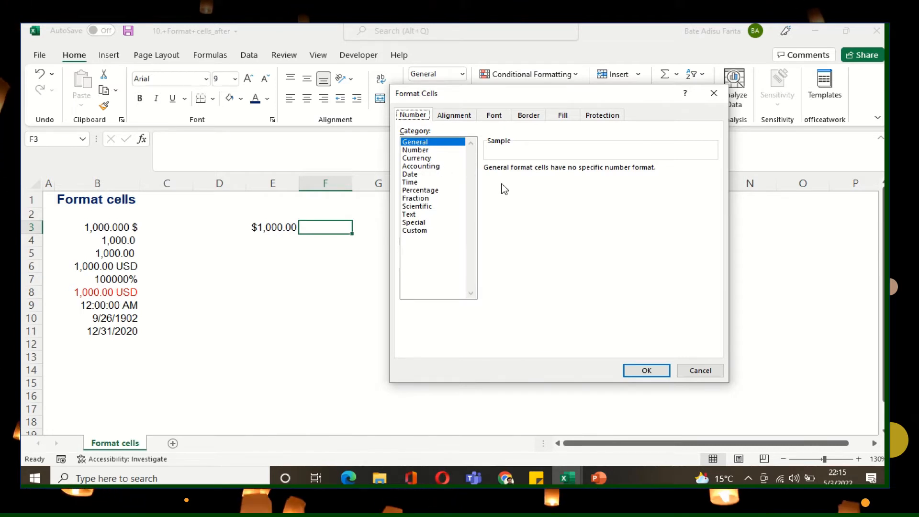
left_click(722, 100)
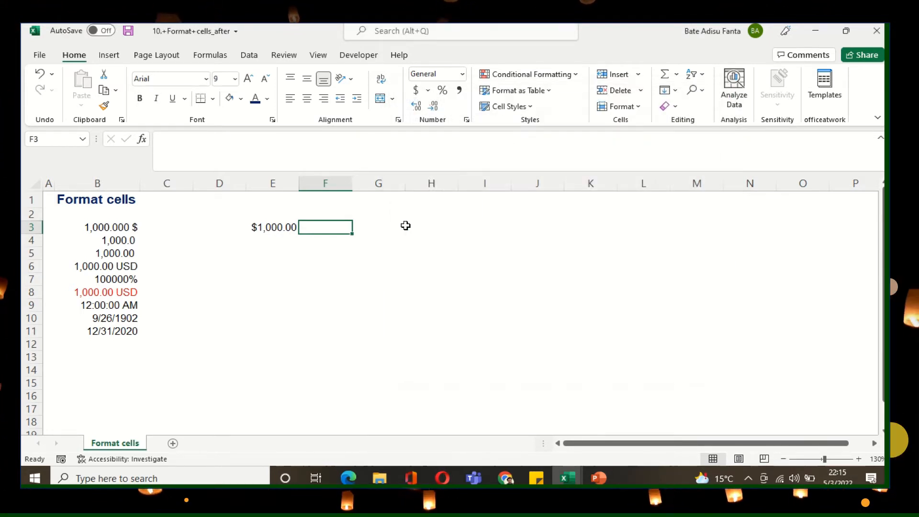
left_click(272, 226)
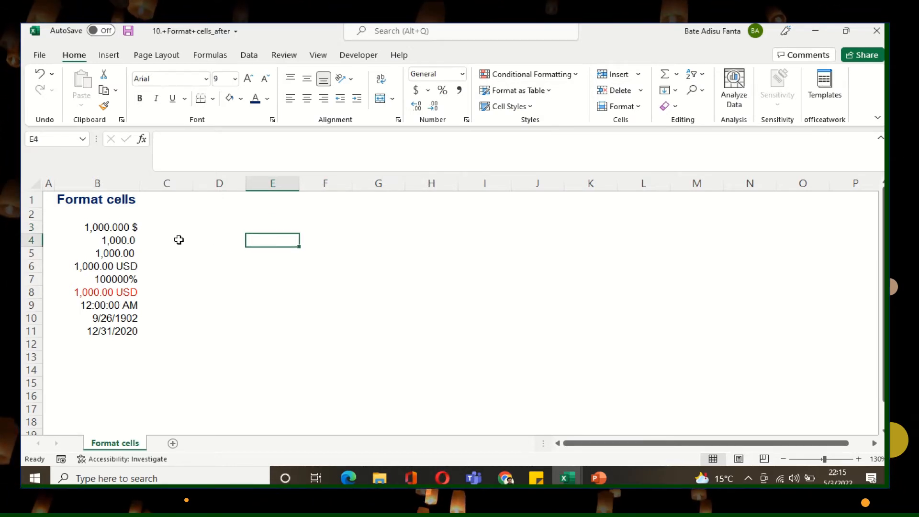
Step: Open the Format Cells dialog for cell B3 and look through its Custom number format codes
left_click(114, 229)
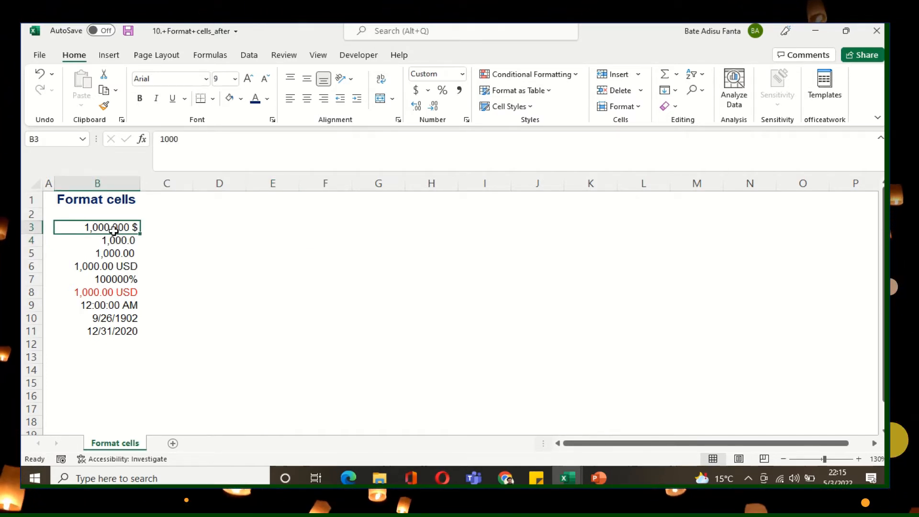
right_click(114, 230)
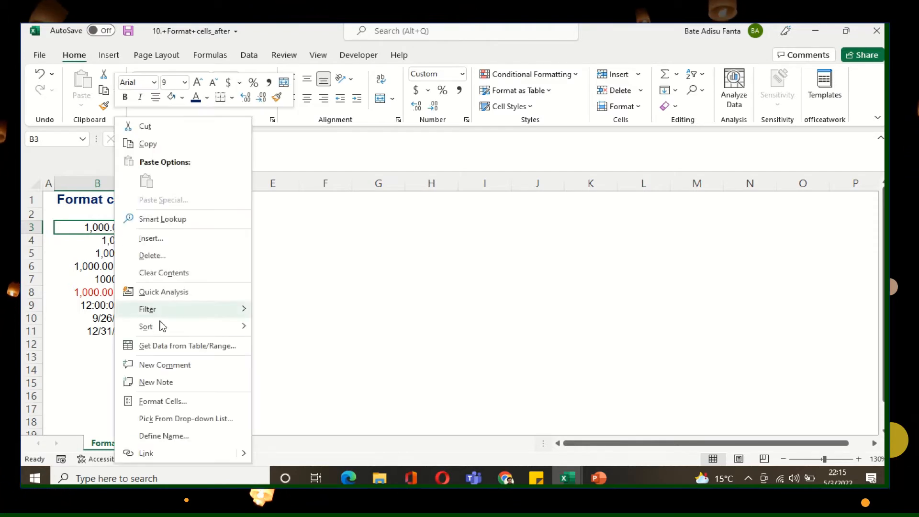
left_click(165, 406)
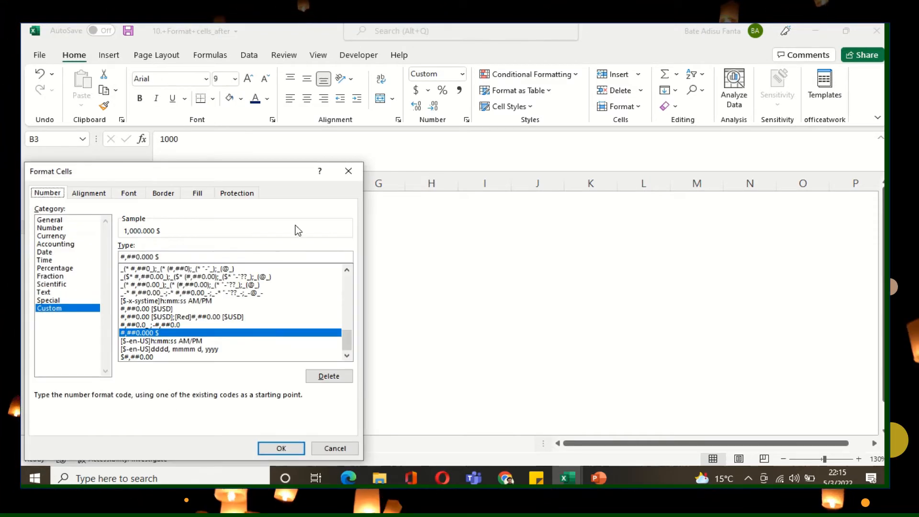
left_click_drag(253, 175, 367, 157)
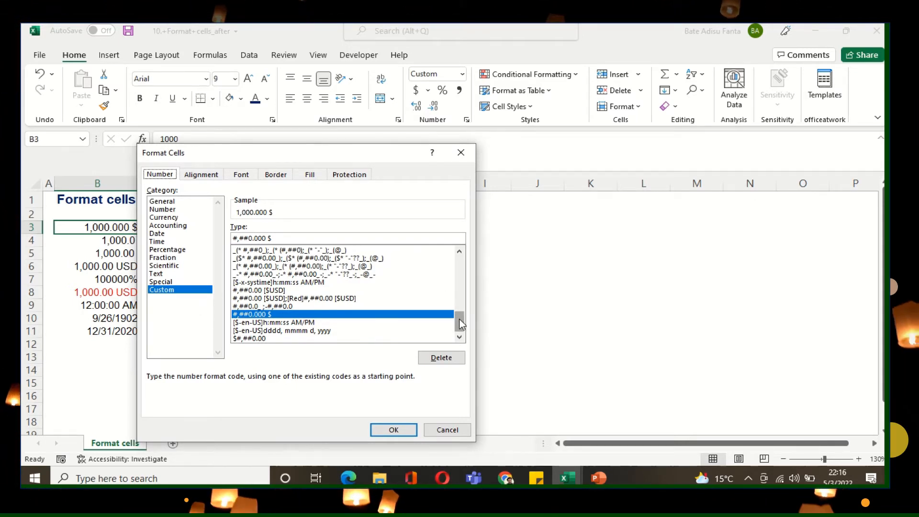
left_click_drag(459, 318, 464, 269)
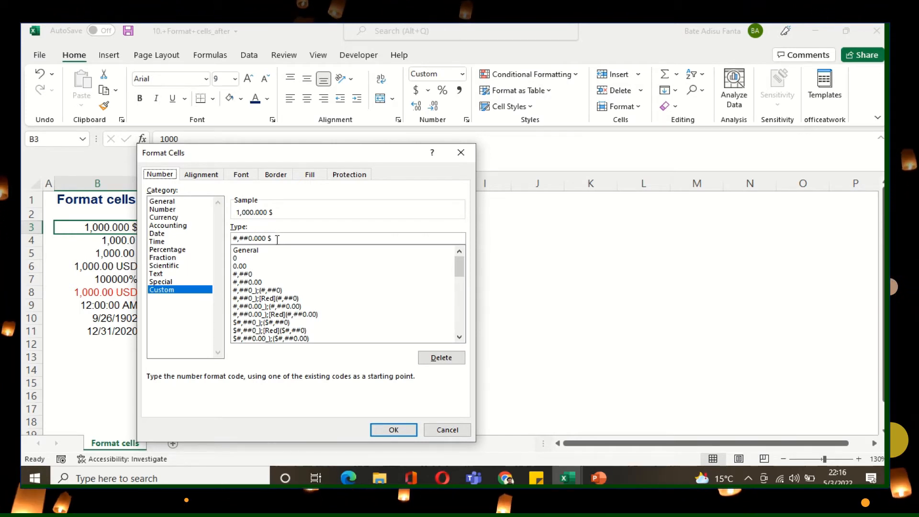
Step: Try a Currency format for cell B3 with 2 decimal places, the $ symbol and red negative numbers without applying it
left_click(166, 219)
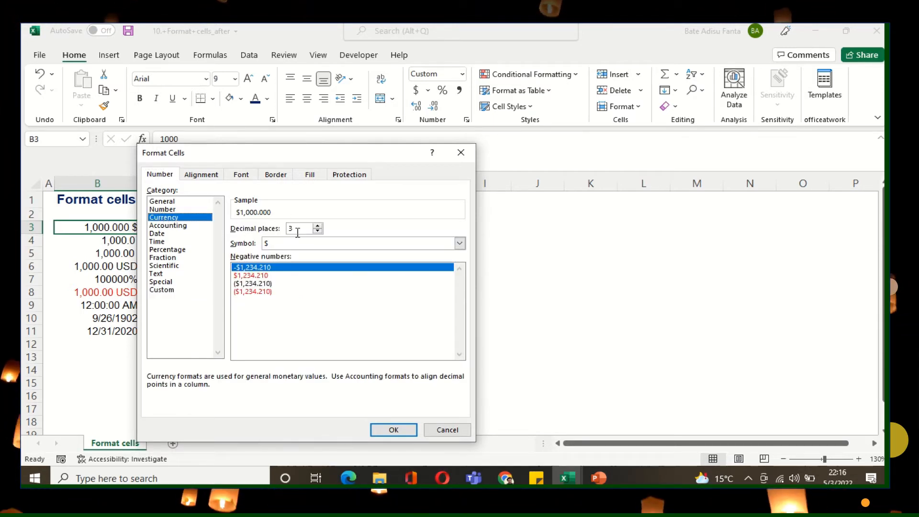
left_click(318, 232)
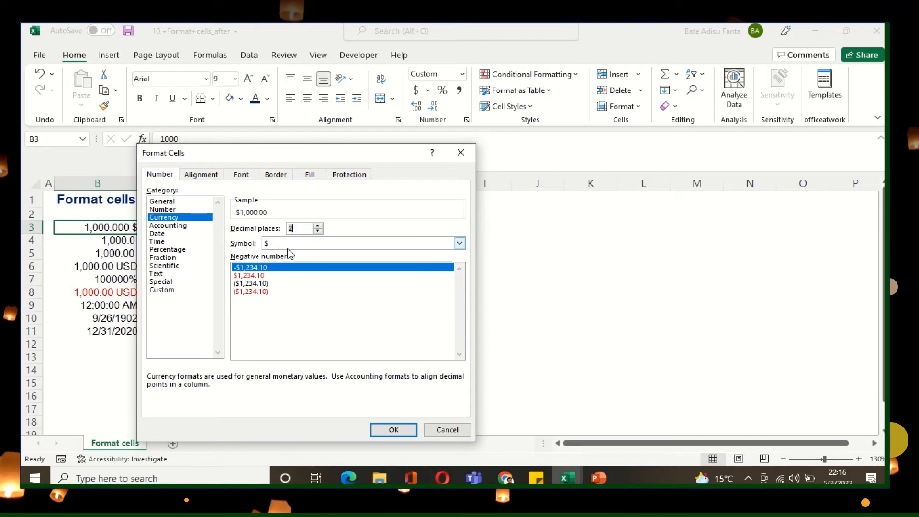
left_click(460, 244)
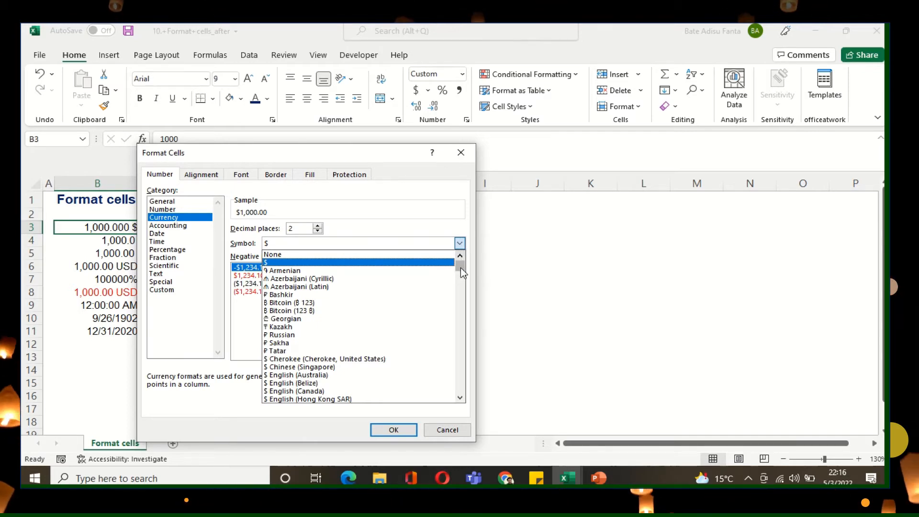
scroll(461, 269, "down", 1)
left_click_drag(460, 268, 460, 277)
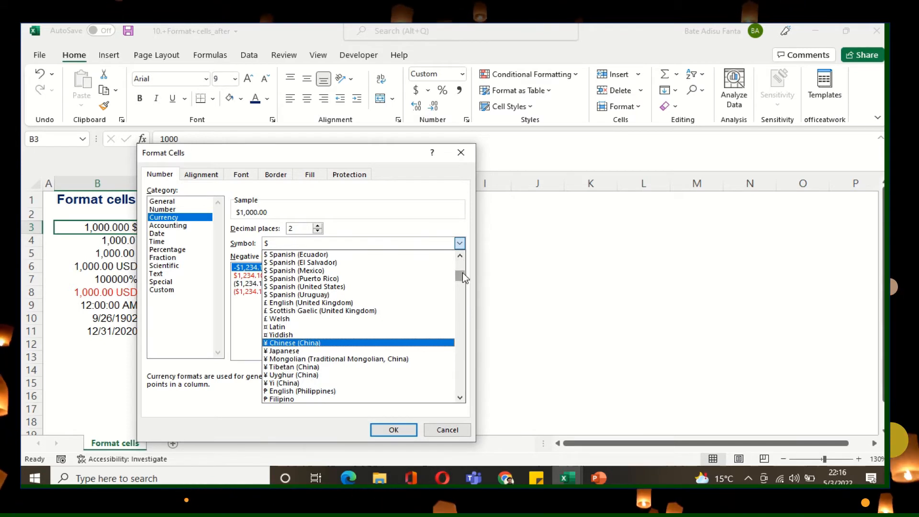
left_click_drag(461, 273, 460, 284)
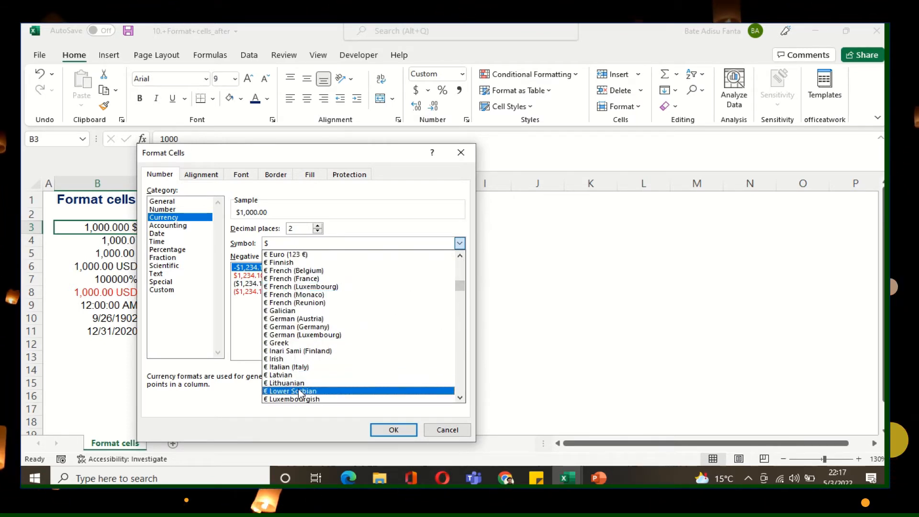
left_click_drag(464, 288, 465, 267)
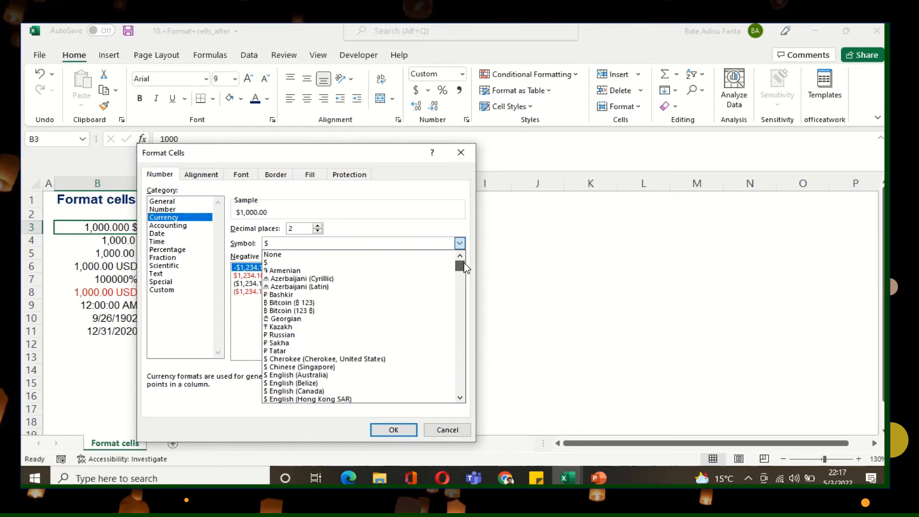
left_click(444, 228)
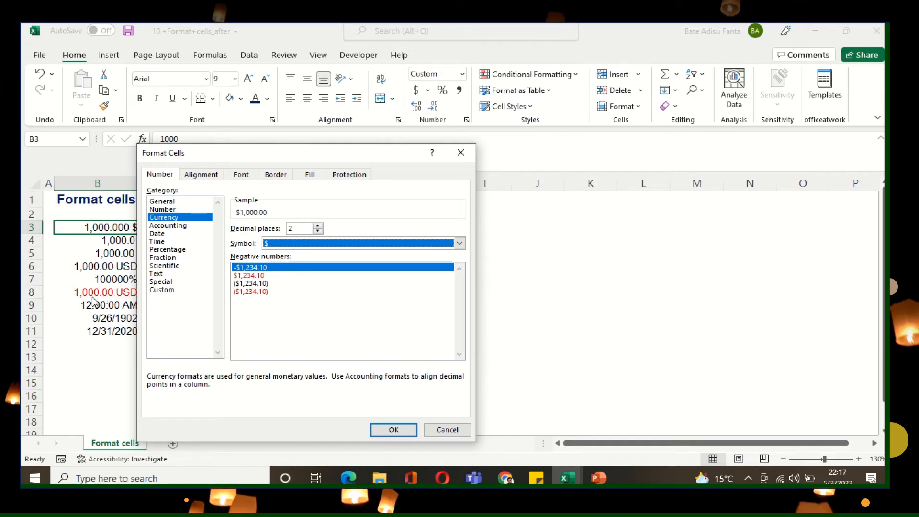
left_click(254, 276)
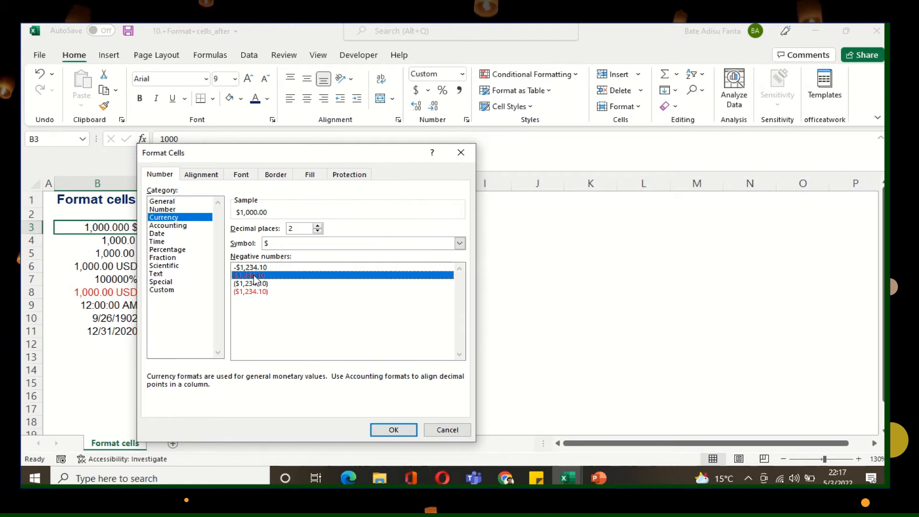
left_click(444, 430)
Step: Set the Currency format of cell B8 to show negative numbers in black parentheses, as in (USD 1,234.10)
left_click(91, 294)
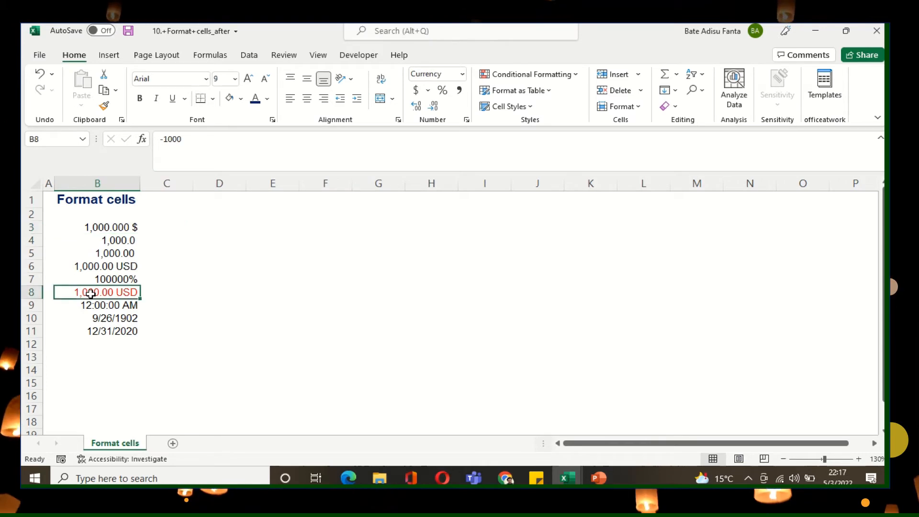
right_click(91, 296)
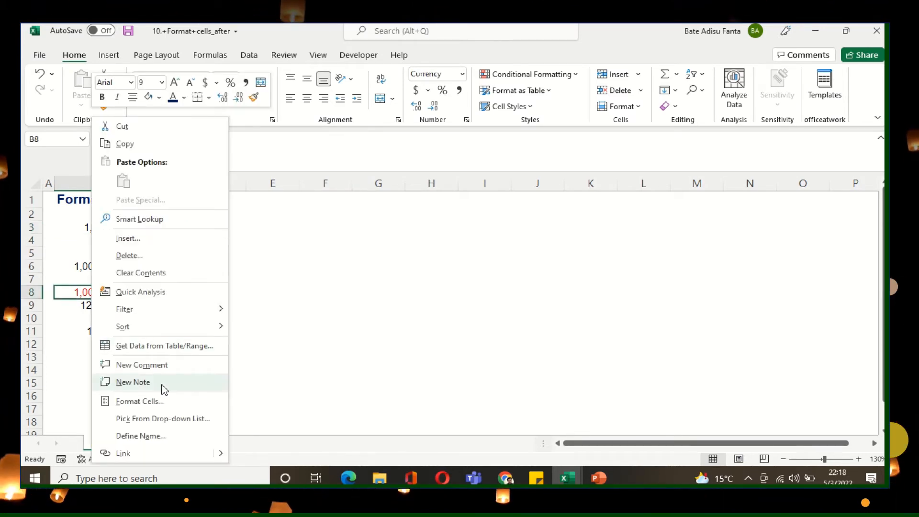
left_click(138, 401)
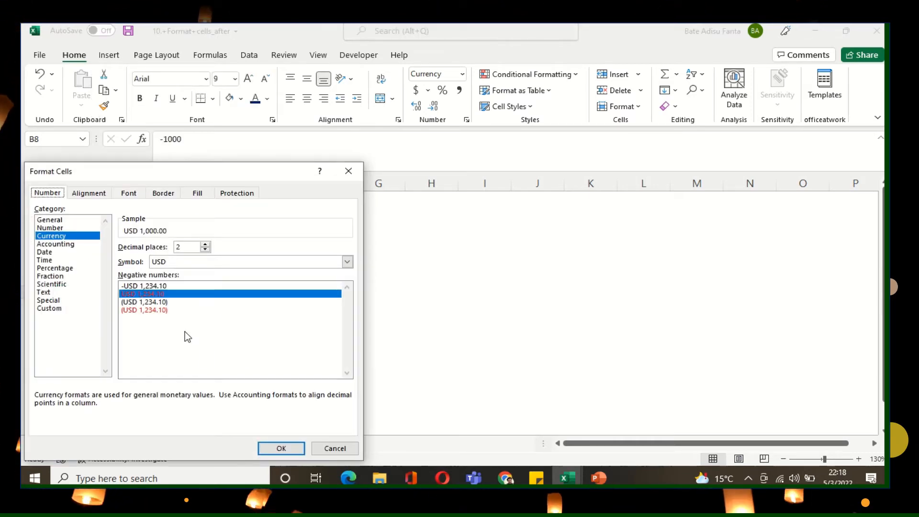
left_click(142, 304)
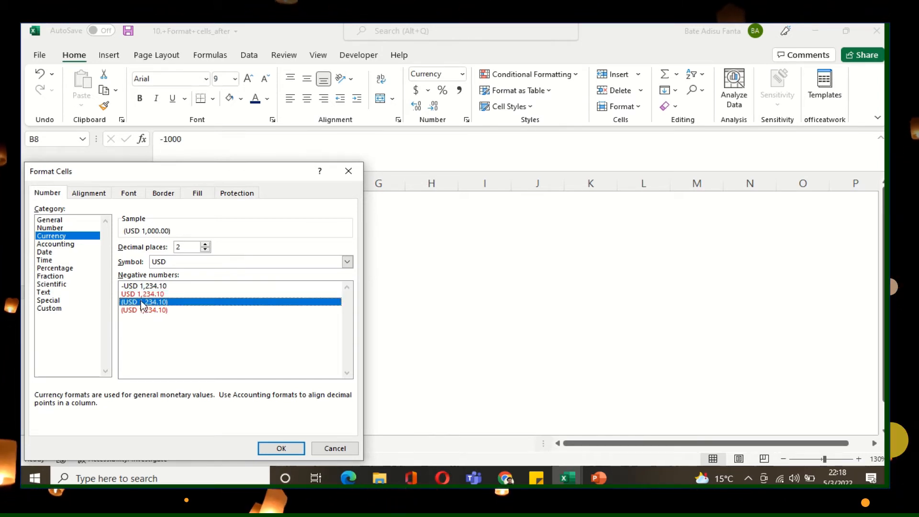
left_click(282, 448)
left_click(302, 345)
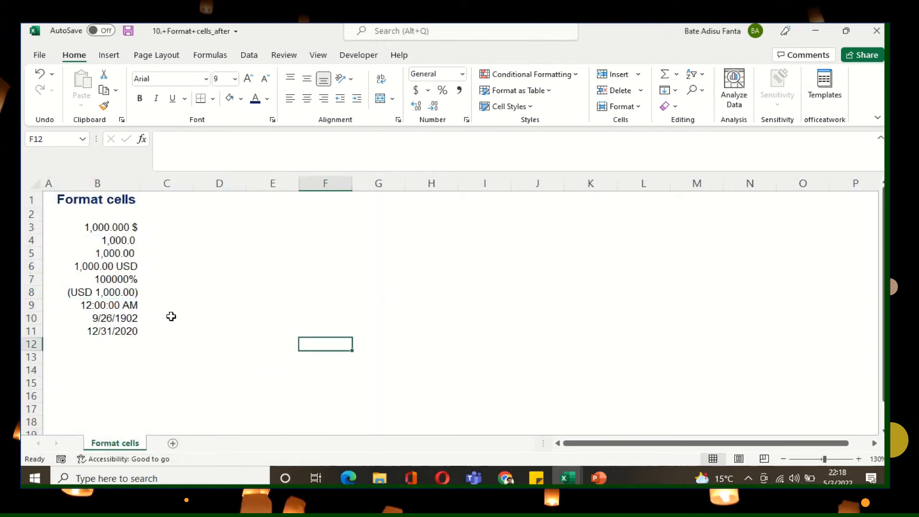
Step: Try the dollar Accounting format on cell B7 and return the cell to the Percent format
left_click(112, 293)
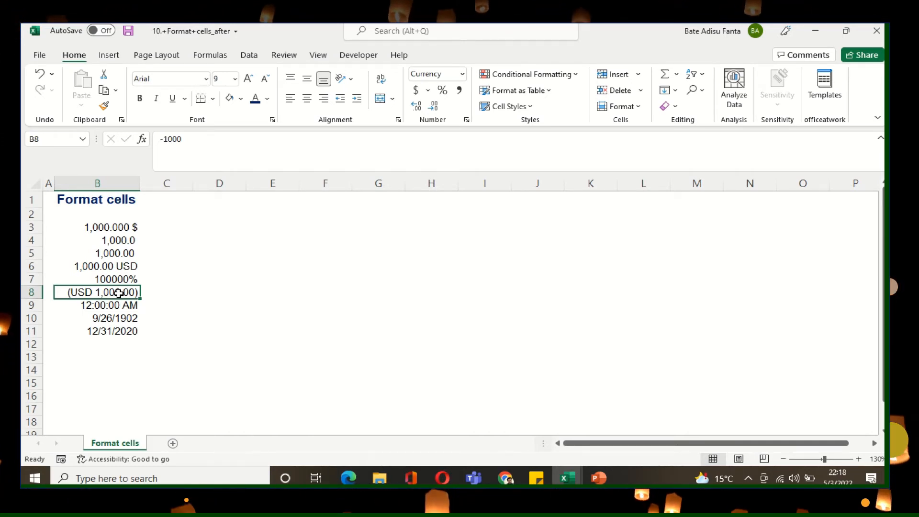
left_click(118, 280)
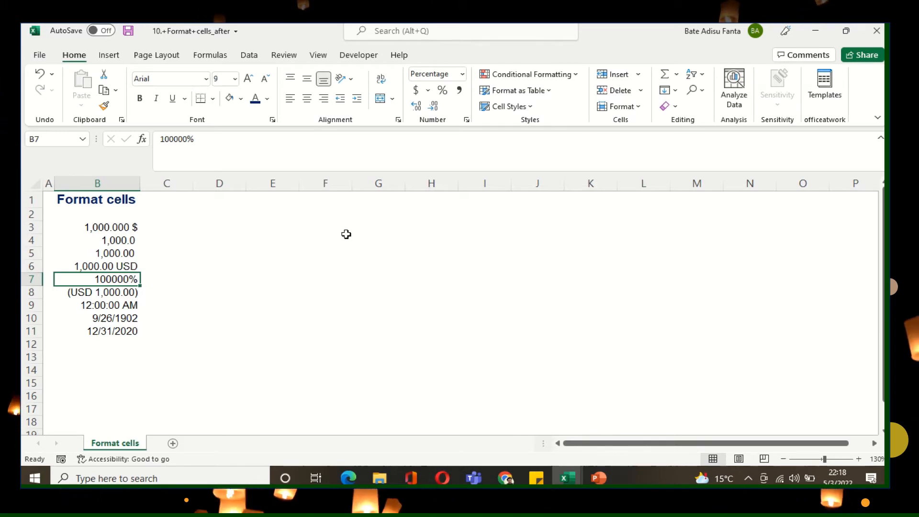
left_click(428, 91)
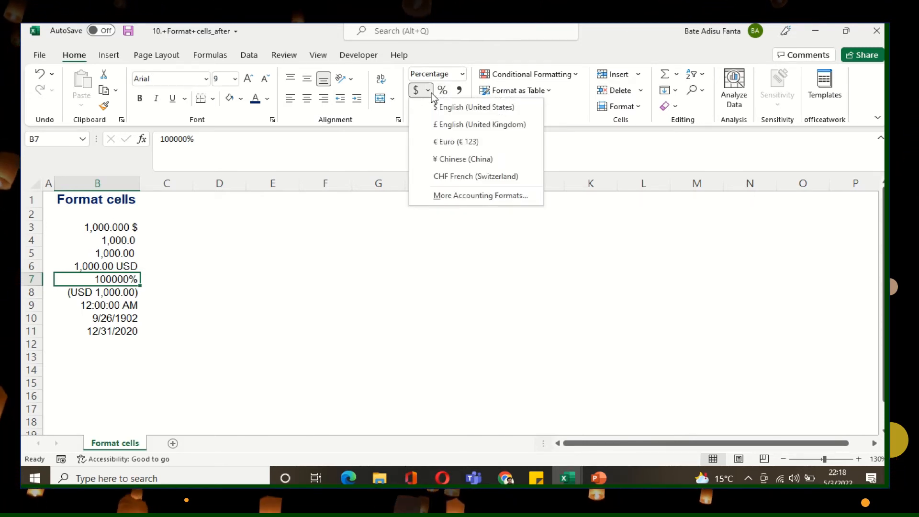
left_click(417, 92)
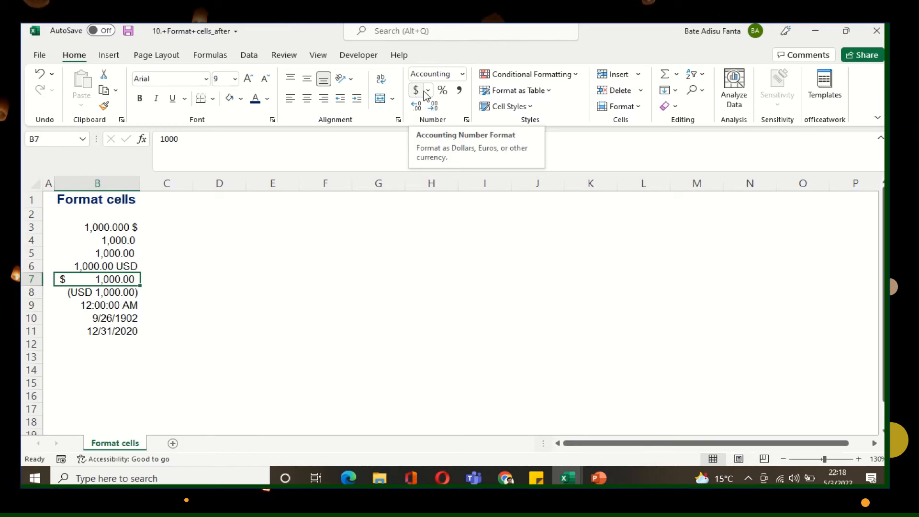
left_click(443, 91)
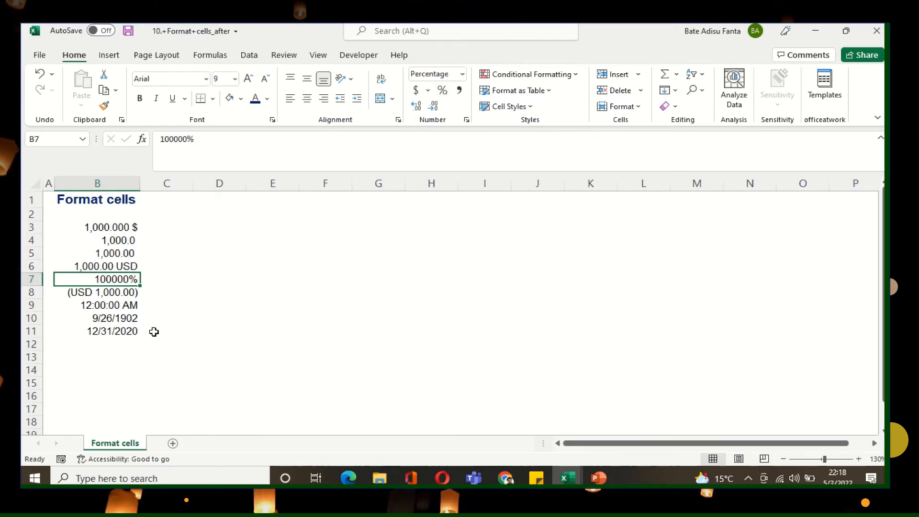
Step: Enter 0.00354 in cell B12 and apply the Number format to it
left_click(111, 345)
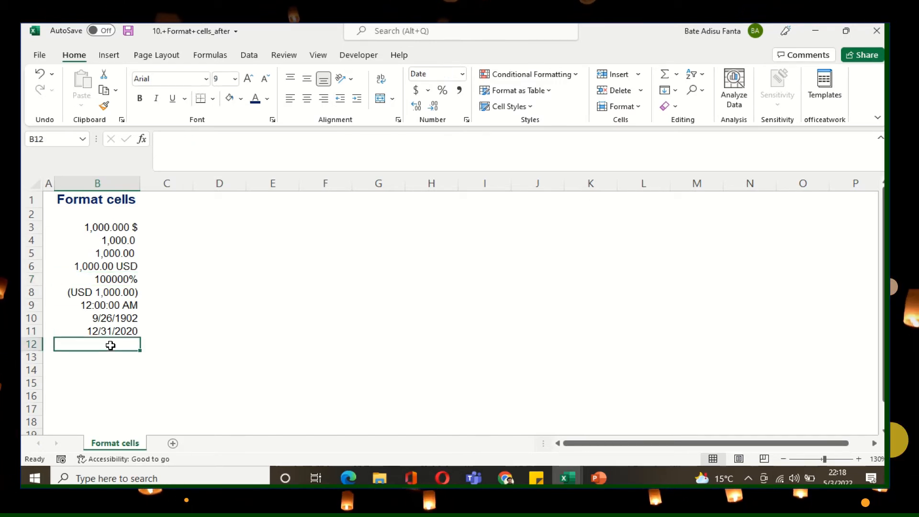
type("0.00354")
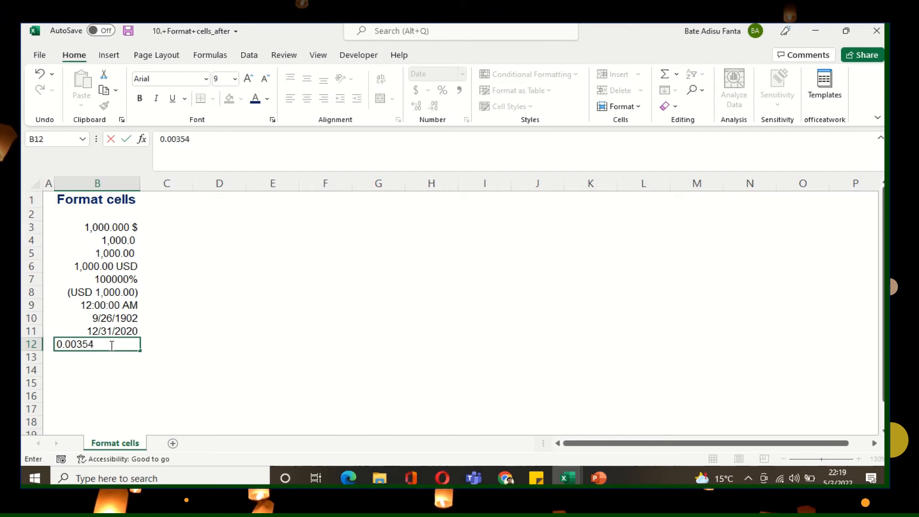
left_click(99, 377)
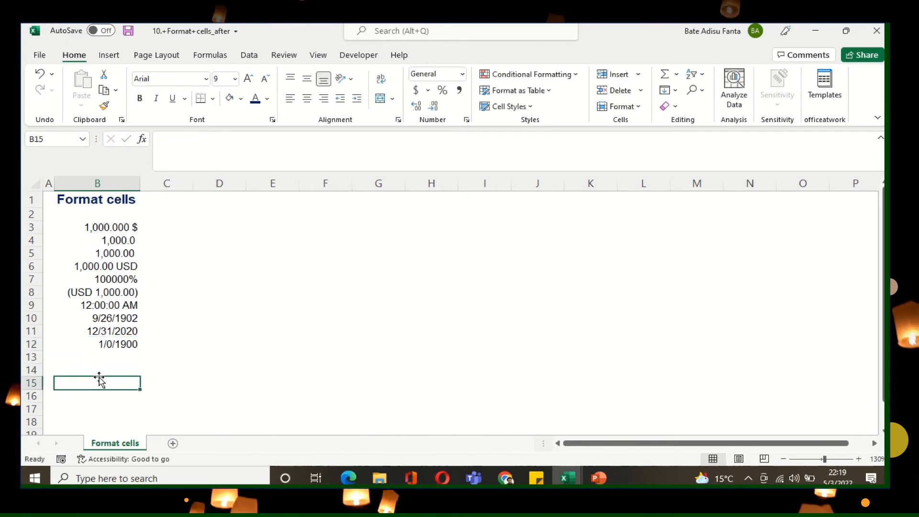
left_click(120, 344)
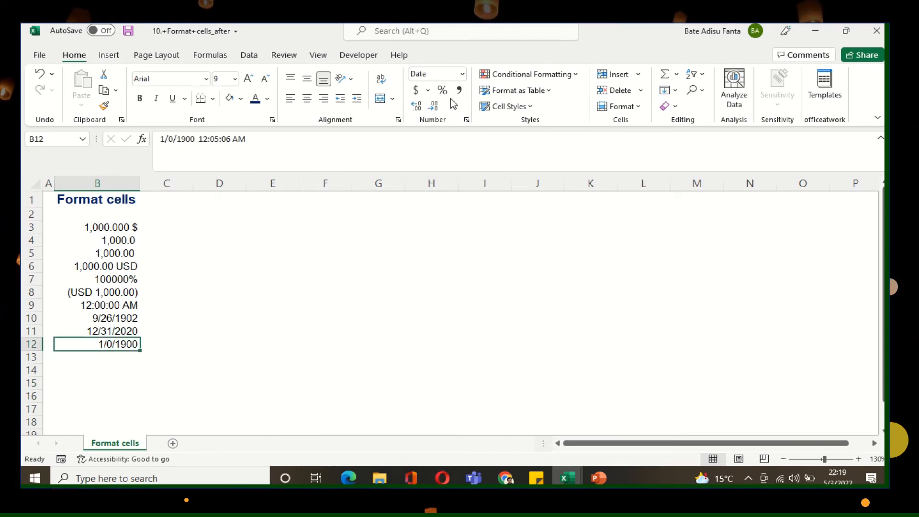
left_click(463, 75)
left_click(455, 132)
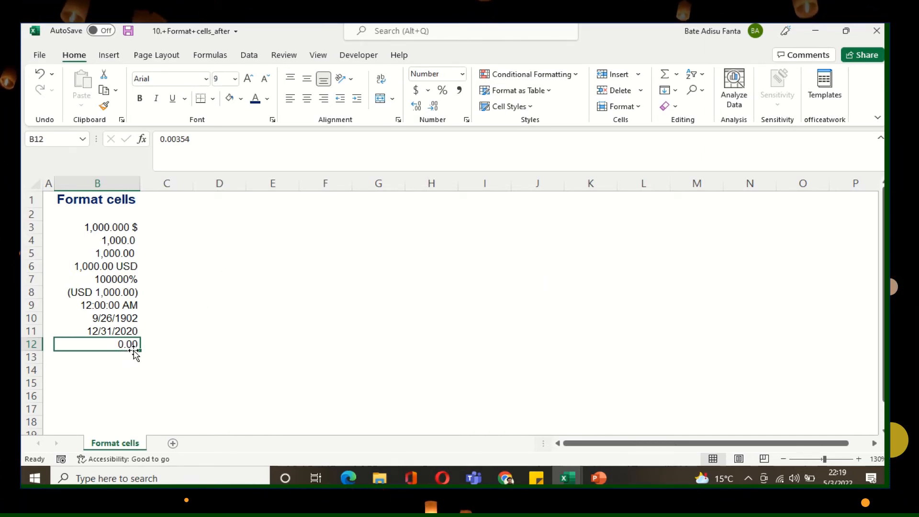
Step: Change the value in cell B12 to 0.09354 and apply the Percentage format to it
left_click(177, 138)
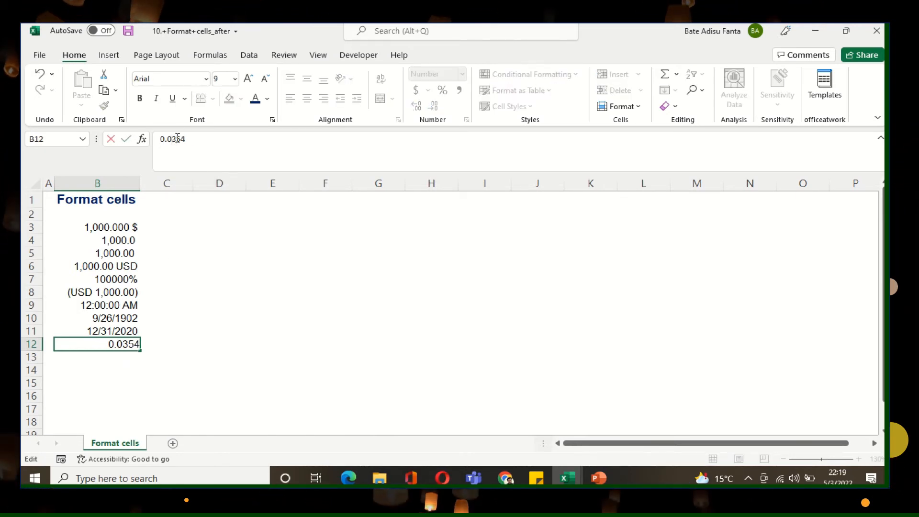
type("9")
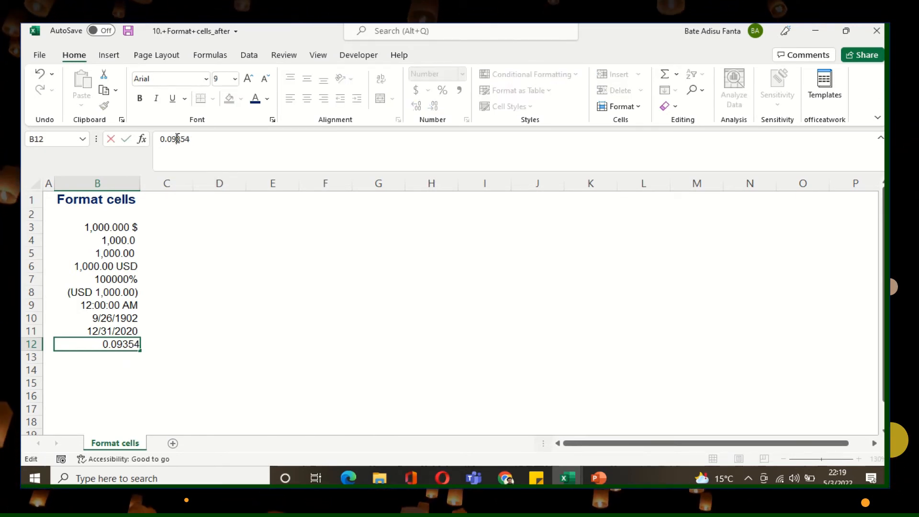
left_click(113, 366)
left_click(129, 346)
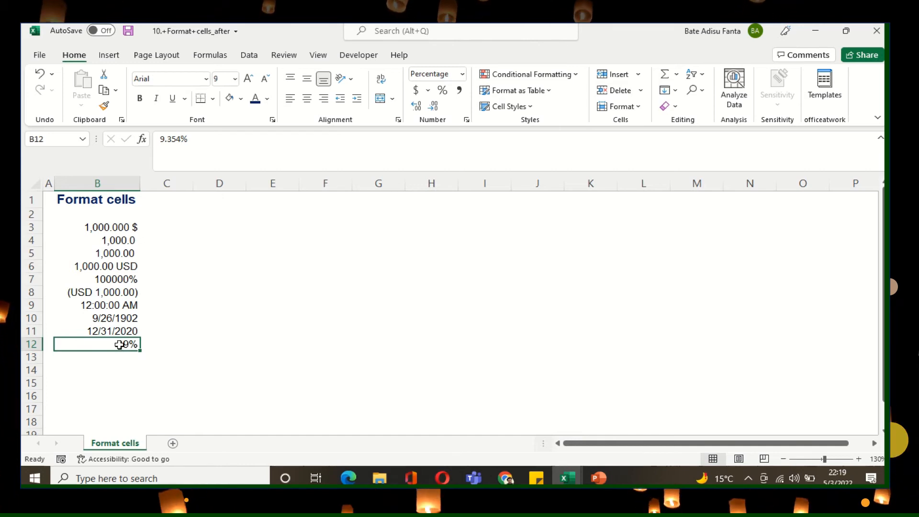
left_click(124, 367)
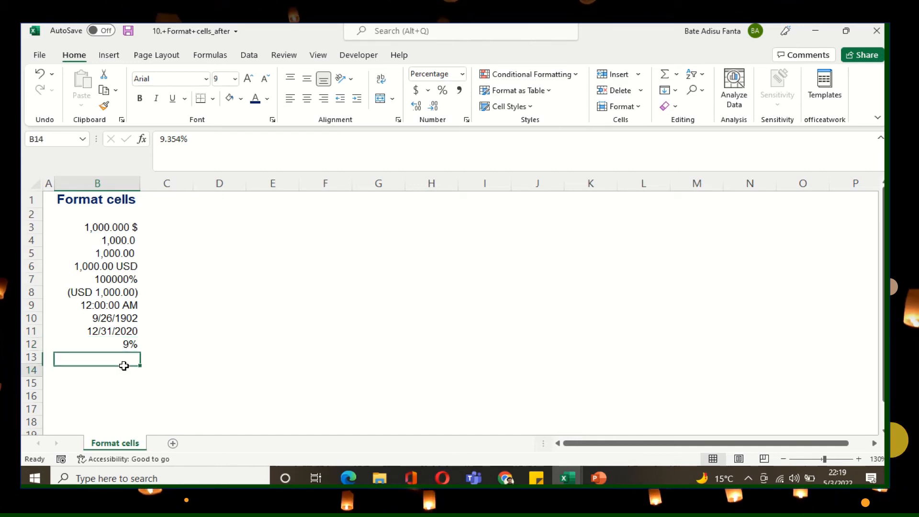
Step: Format the date in cell B11 with the long Date type *Wednesday, March 14, 2012
left_click(117, 331)
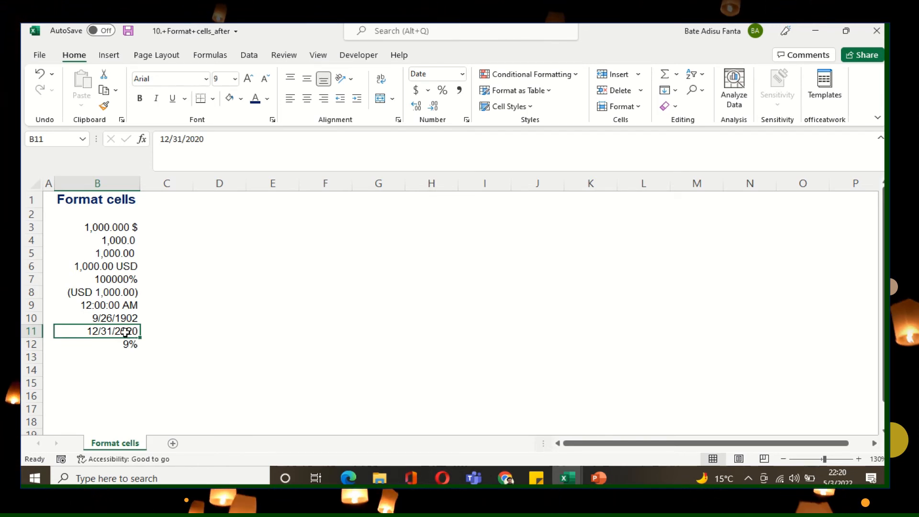
right_click(125, 331)
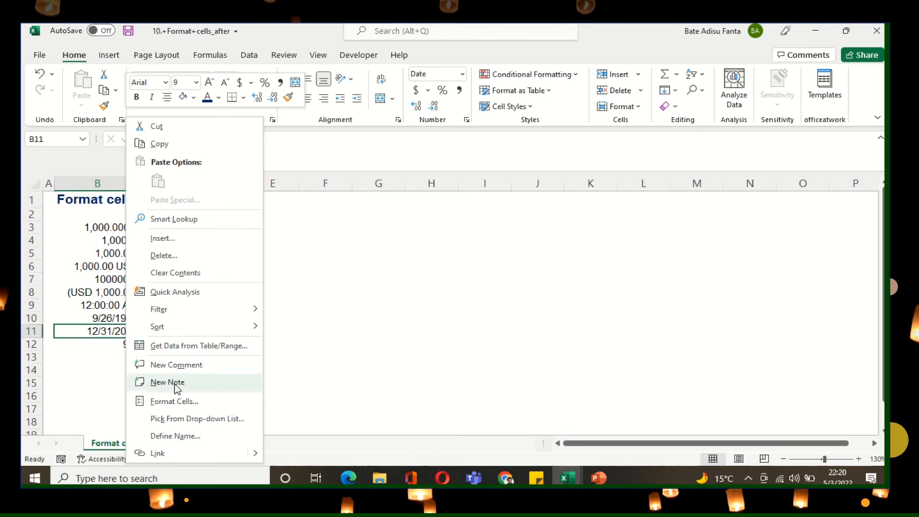
left_click(181, 402)
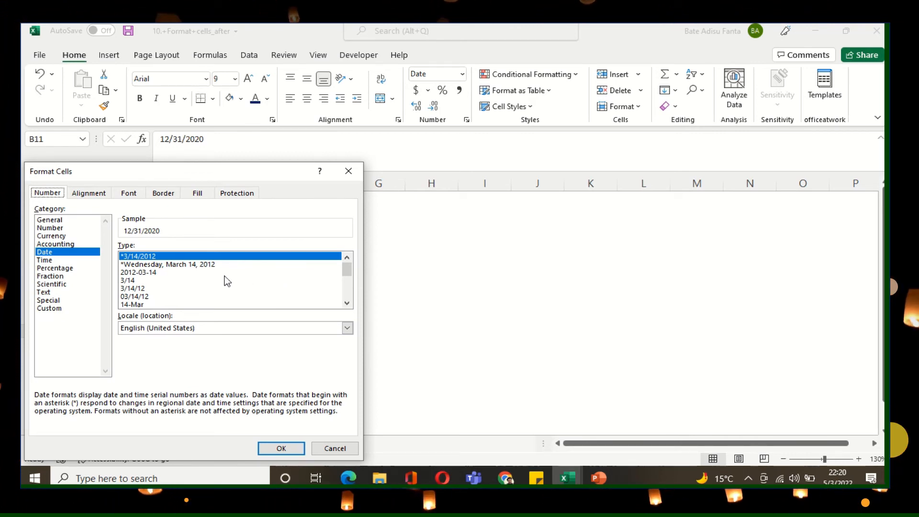
left_click(207, 266)
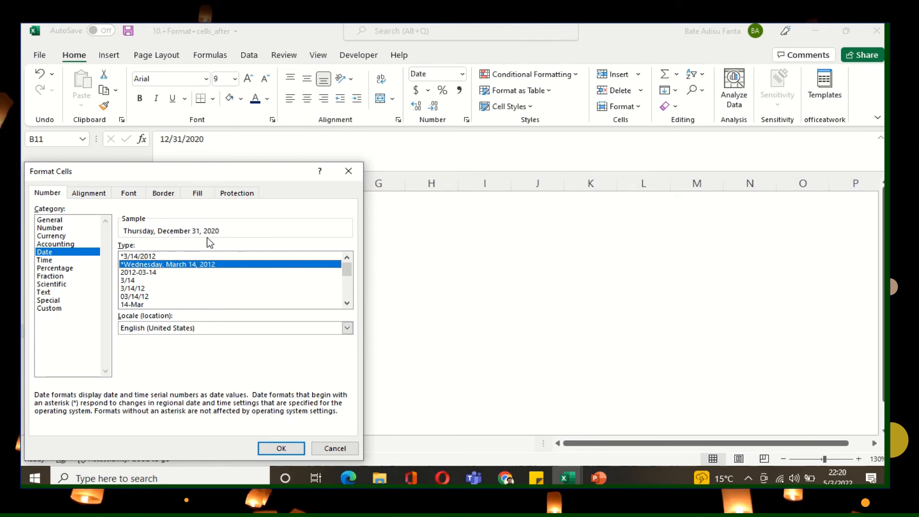
left_click(283, 449)
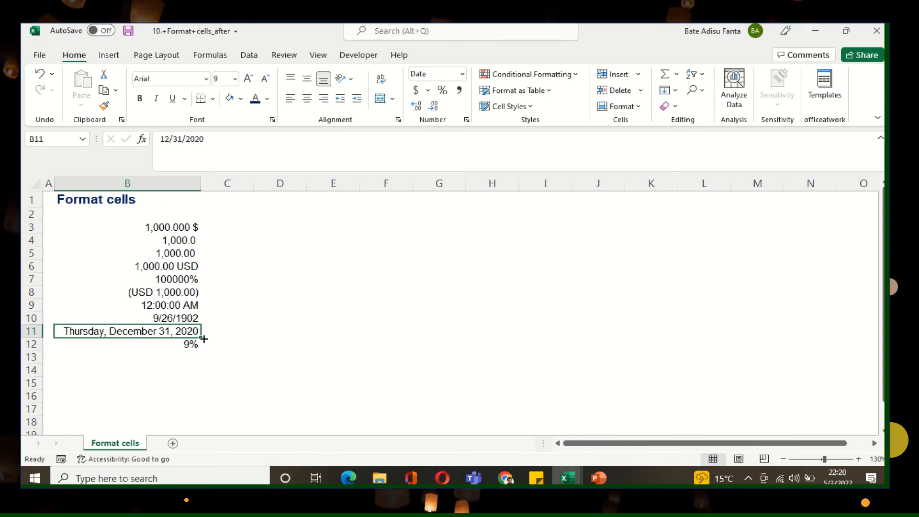
Step: Undo the long date format on cell B11 and redo it
left_click(40, 76)
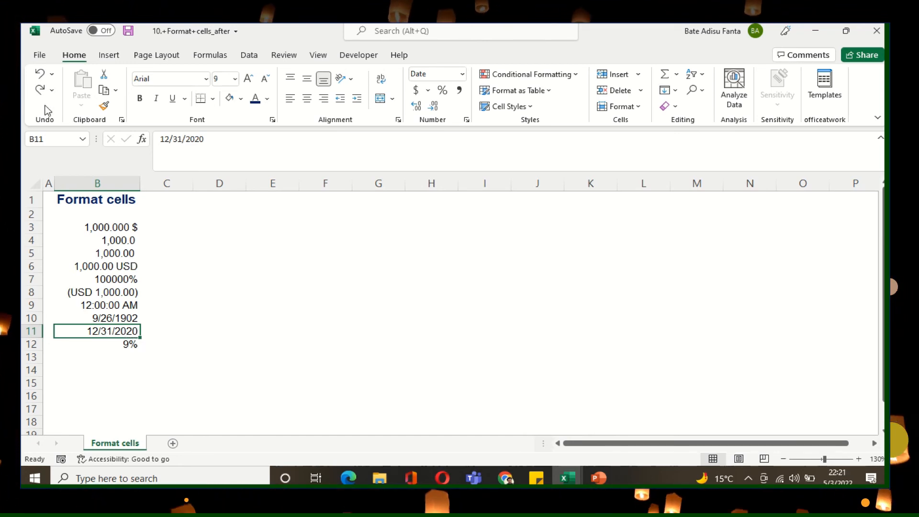
key("ctrl+y")
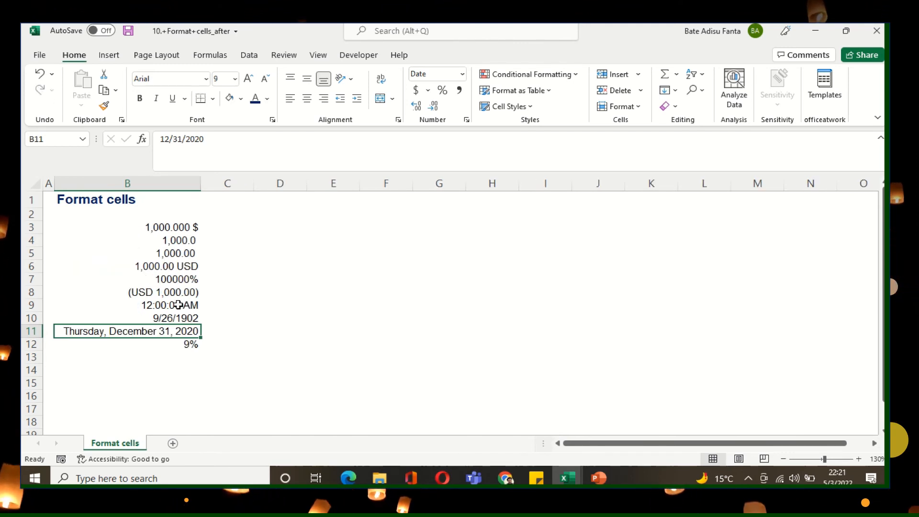
left_click(115, 354)
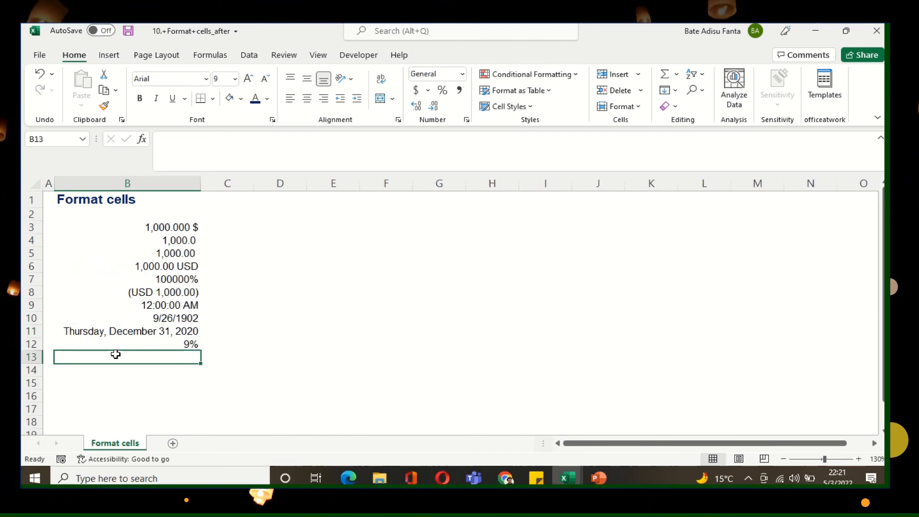
Step: Review the Date format settings of cell B11 in the Format Cells dialog and close it without changes
left_click(181, 331)
right_click(181, 332)
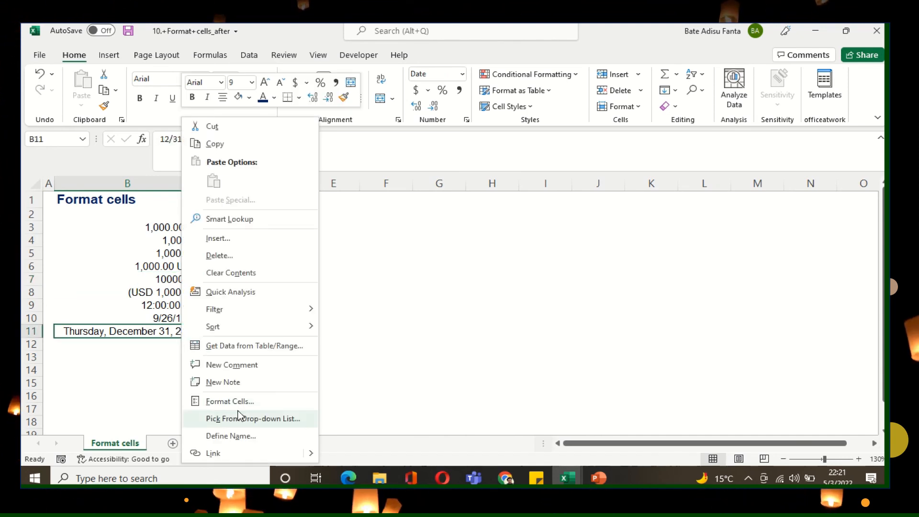
left_click(471, 316)
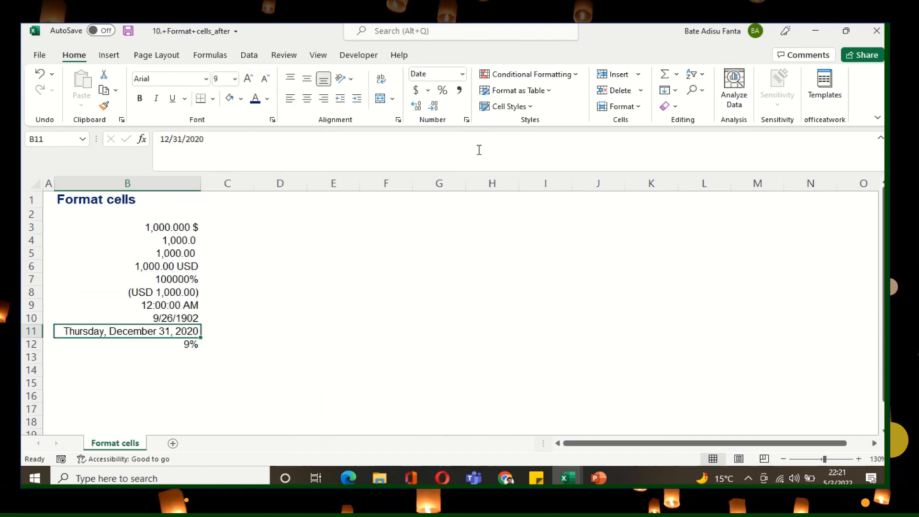
left_click(468, 119)
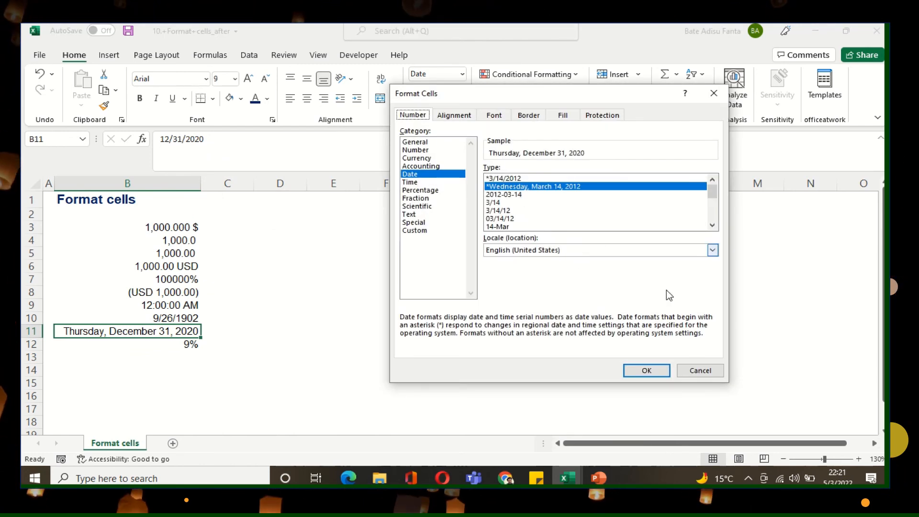
left_click(693, 374)
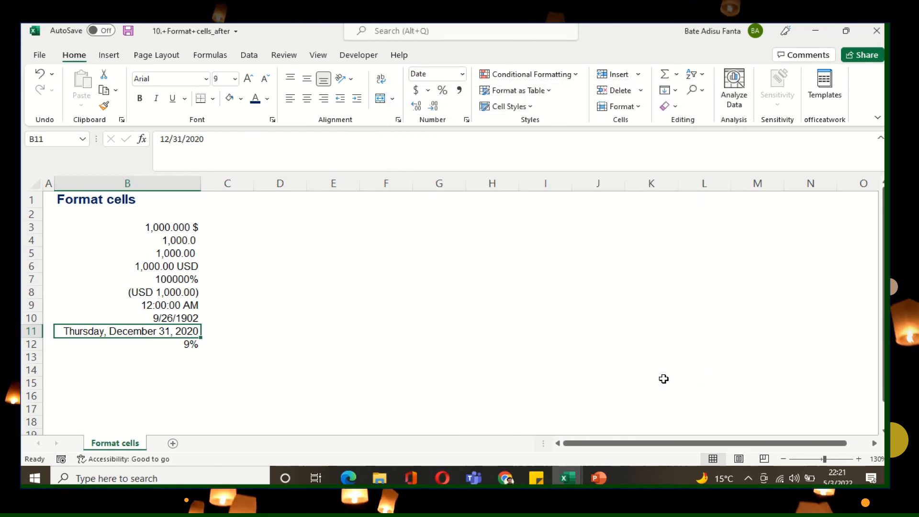
left_click(299, 292)
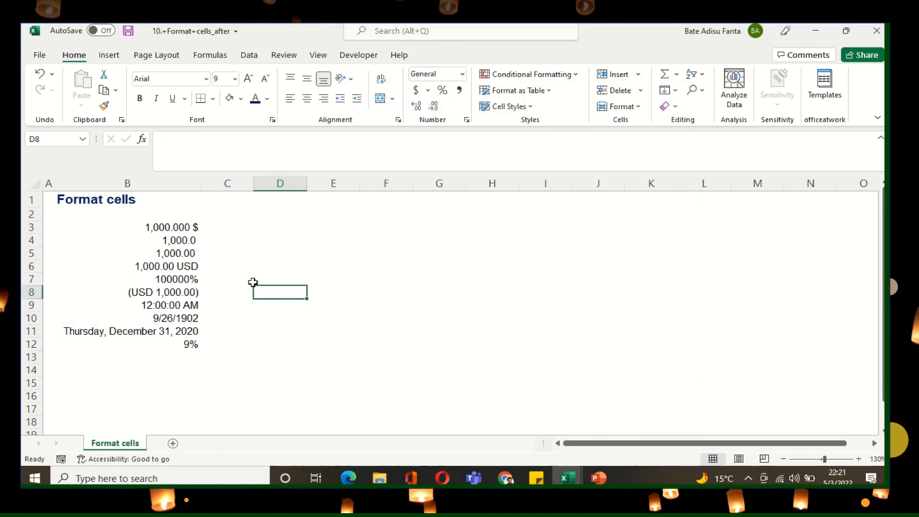
Step: Examine the underlying values and number formats of cells B6, B7, B5, B4 and B8
left_click(162, 266)
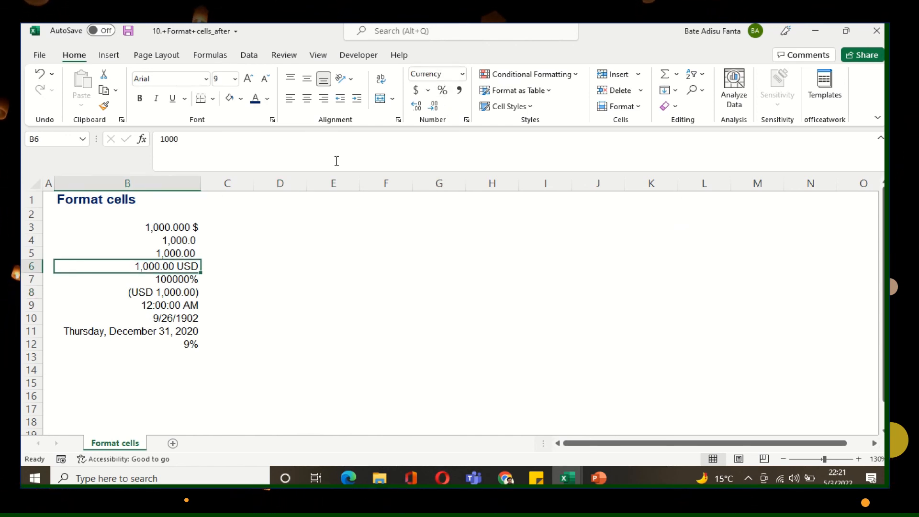
left_click(192, 279)
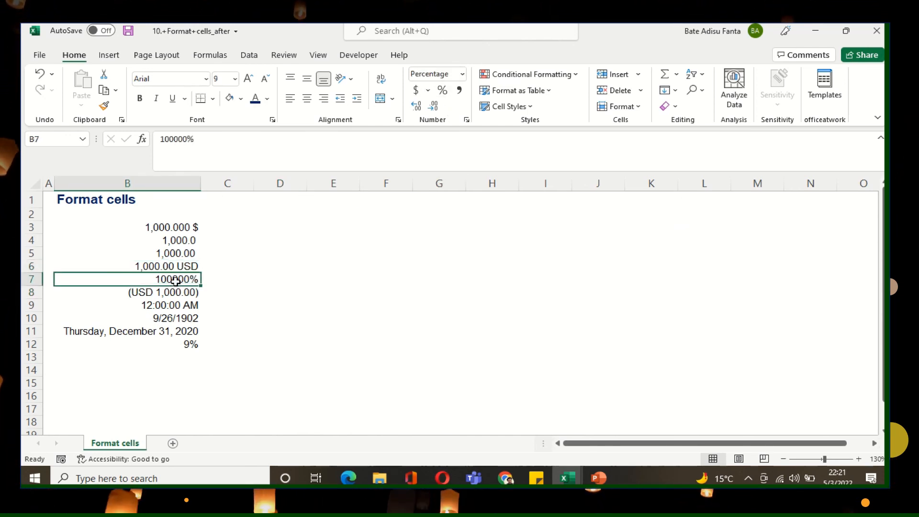
left_click(179, 255)
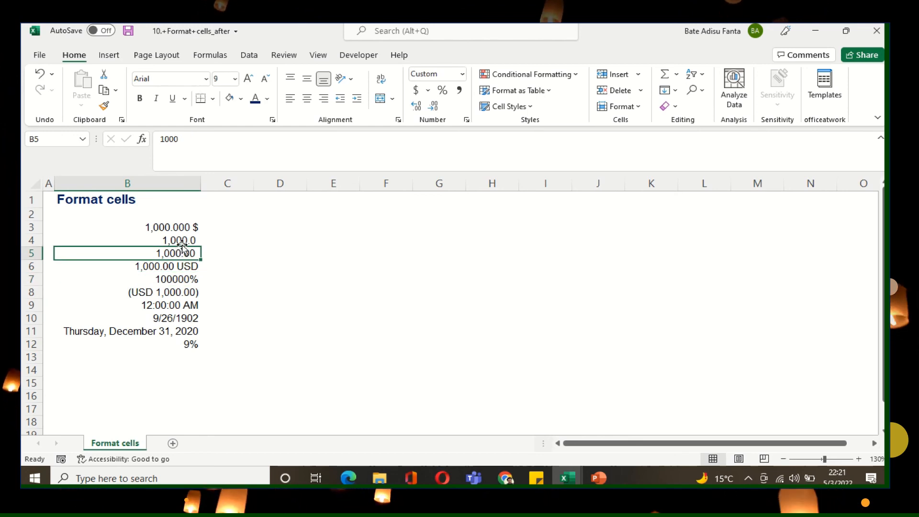
double_click(182, 242)
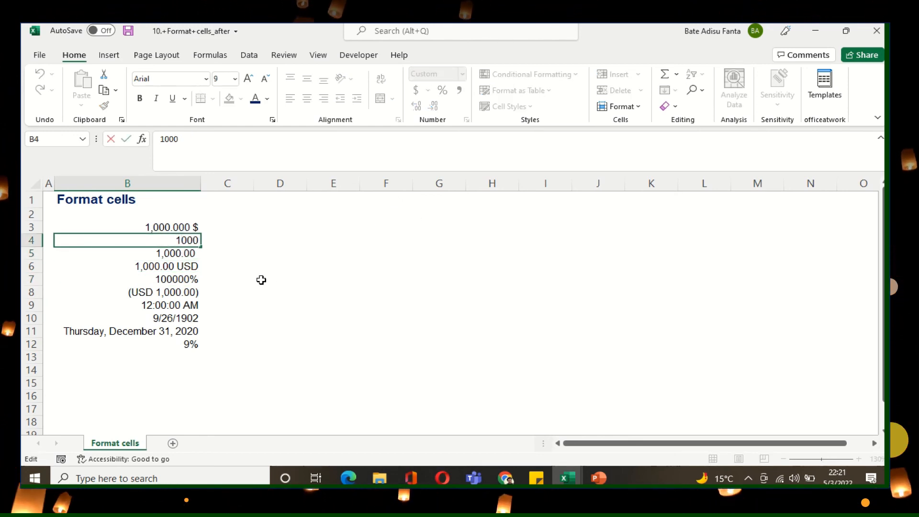
left_click(170, 291)
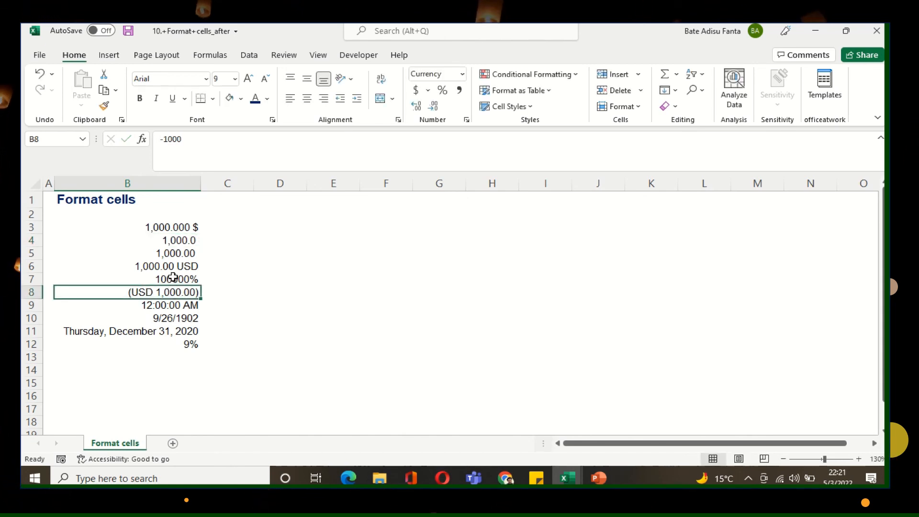
Step: Reduce the dollar amount in cell B3 to one decimal place
left_click(184, 228)
left_click(183, 252)
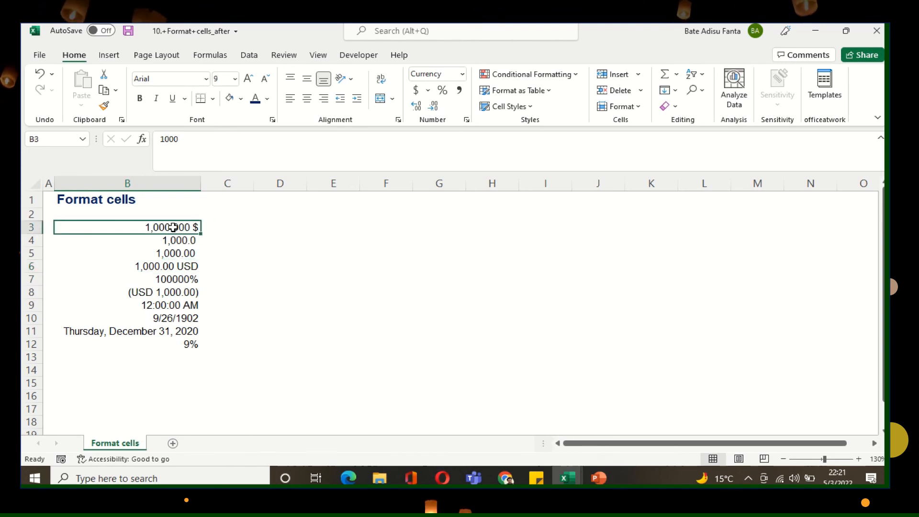
left_click(434, 109)
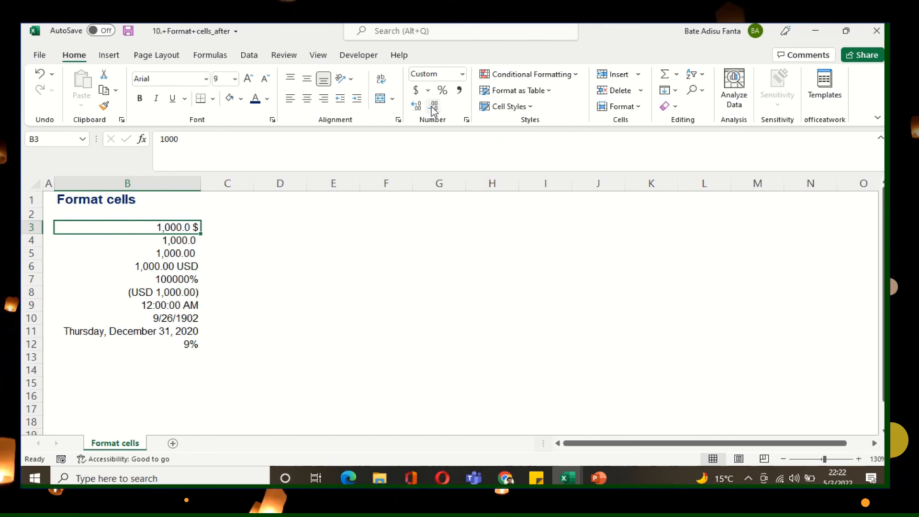
left_click(217, 233)
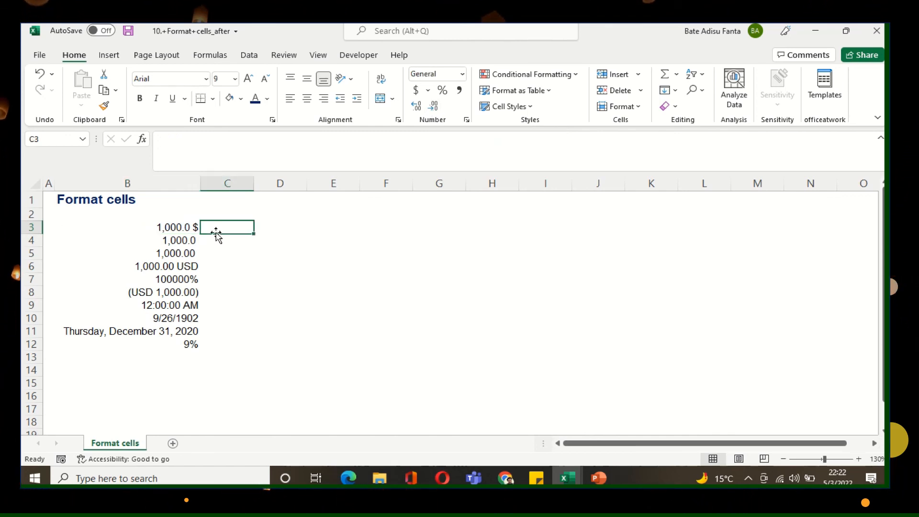
Step: Increase the decimals of the dollar amount in cell B3 to three places
left_click(173, 224)
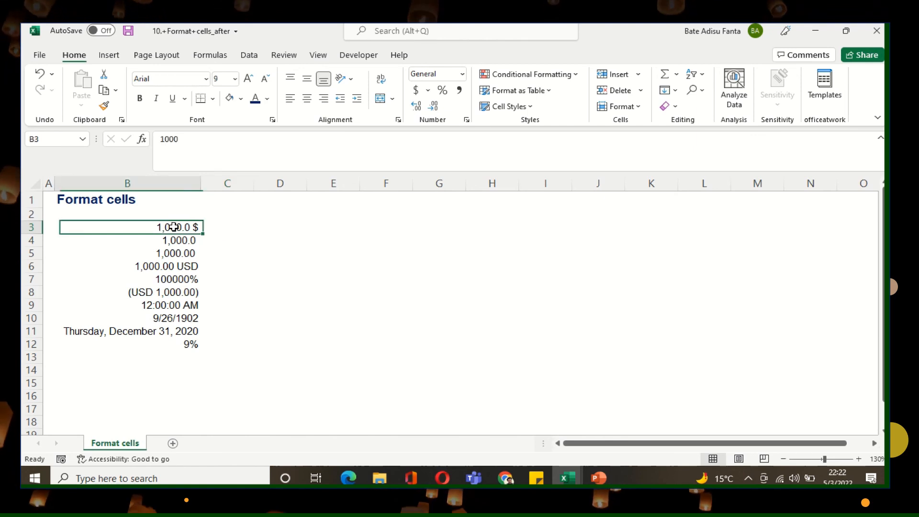
left_click(420, 109)
left_click(419, 109)
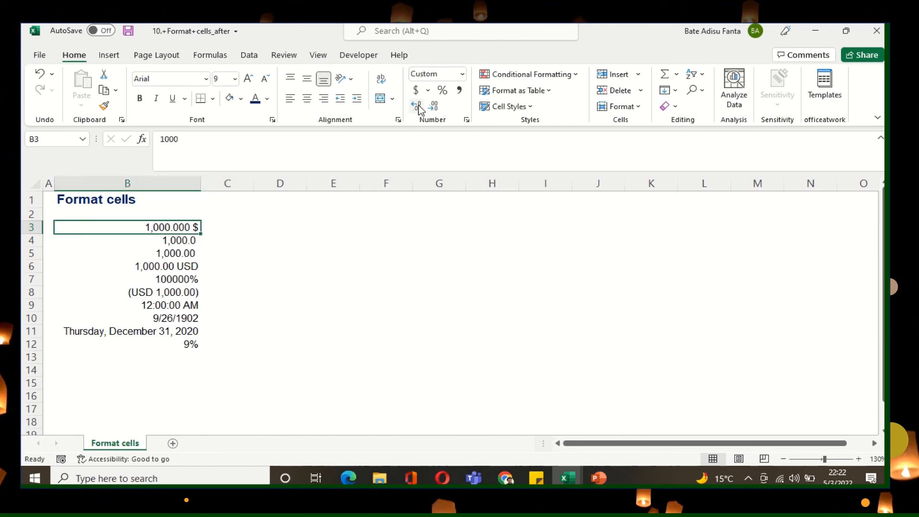
left_click(219, 228)
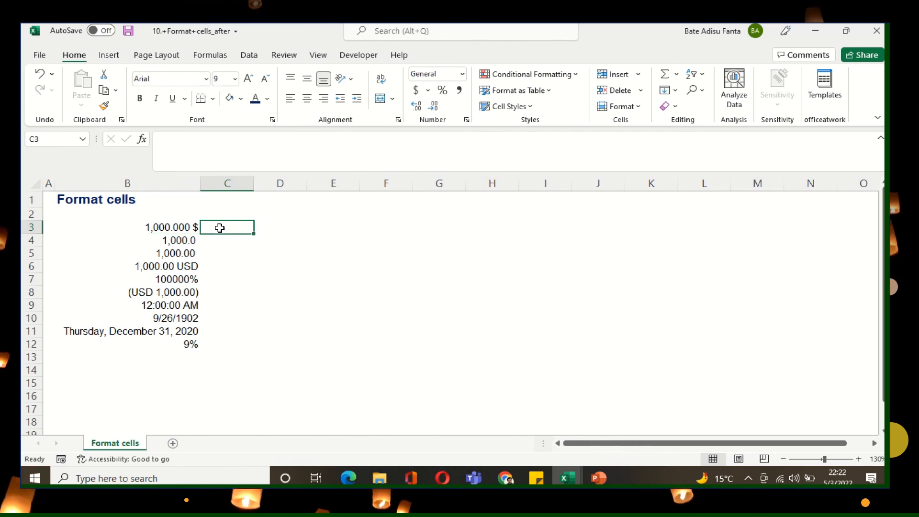
left_click(194, 241)
left_click(412, 311)
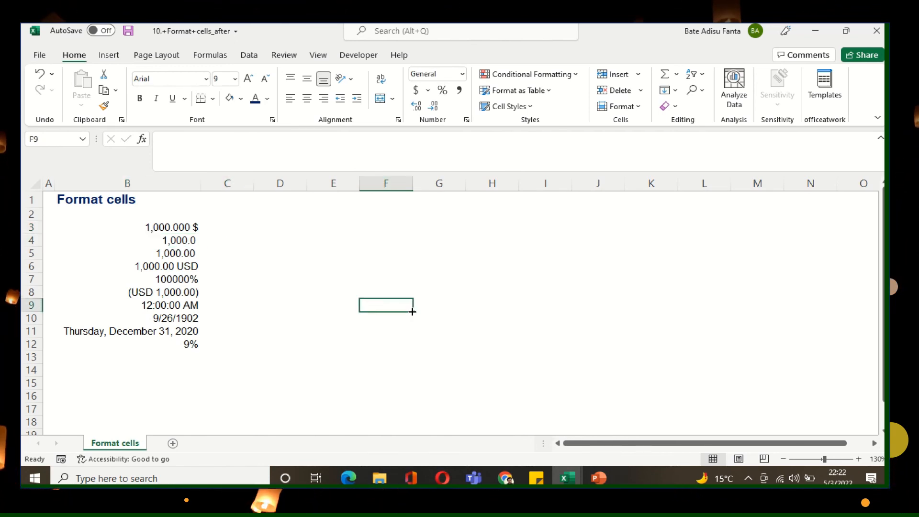
left_click(268, 359)
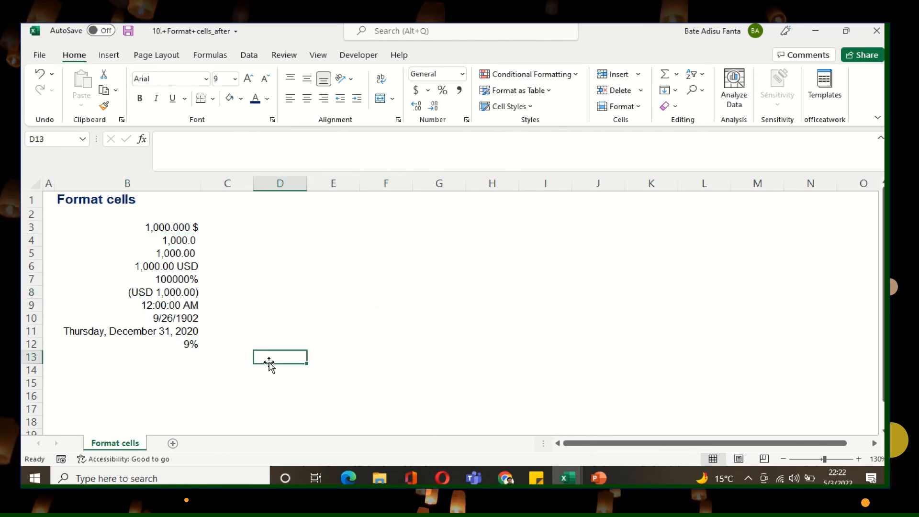